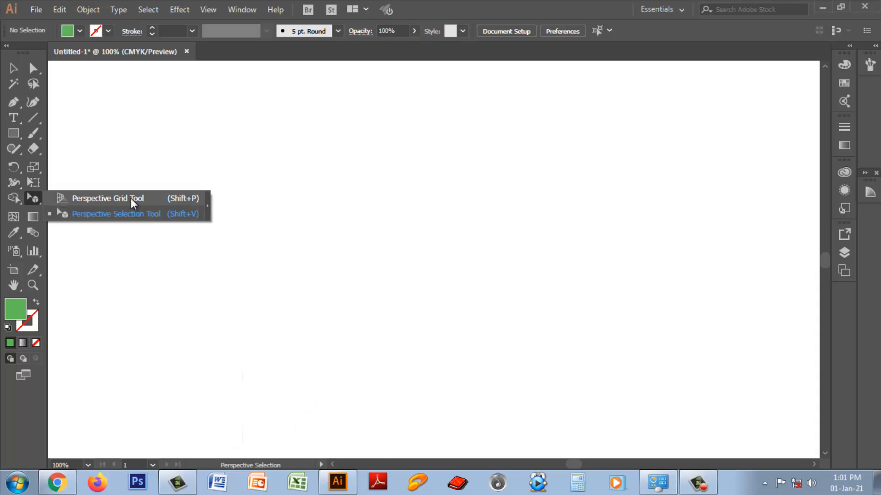
Step: Draw a tall green rectangle on the artboard and lock it in place
{"action": "key", "text": "m"}
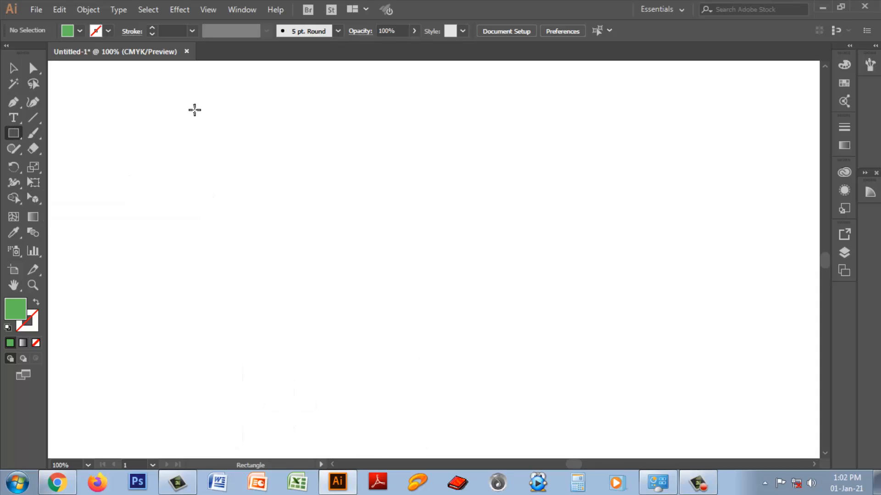
{"action": "left_click_drag", "start_coordinate": [195, 111], "coordinate": [377, 361]}
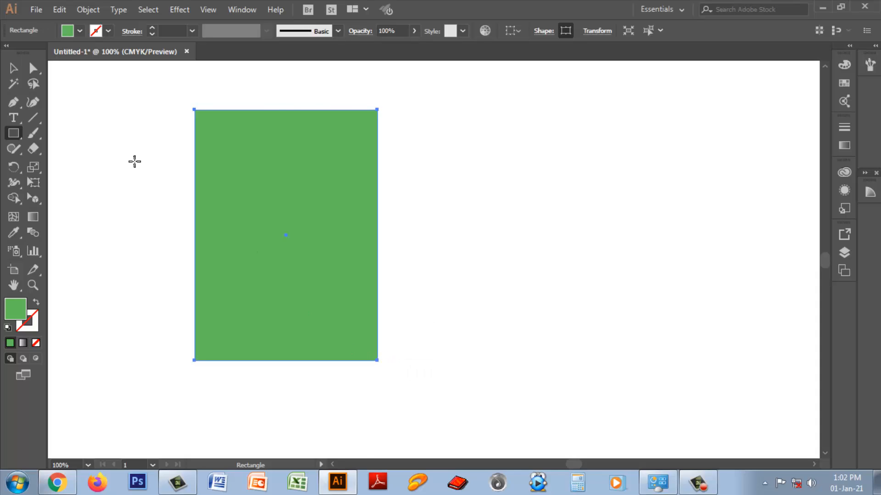
{"action": "key", "text": "ctrl+shift+a"}
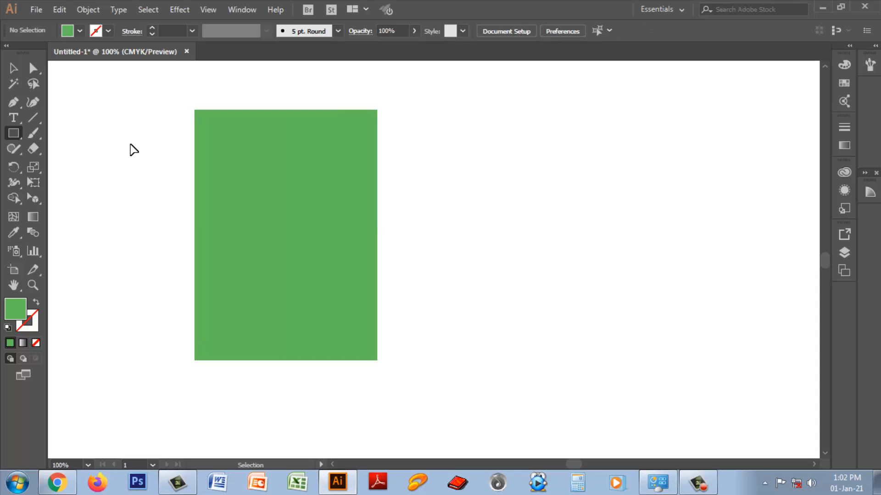
Step: Draw a small rectangle in the upper-left corner of the green rectangle and fill it with off-white #EBF4EA
{"action": "left_click", "coordinate": [18, 135]}
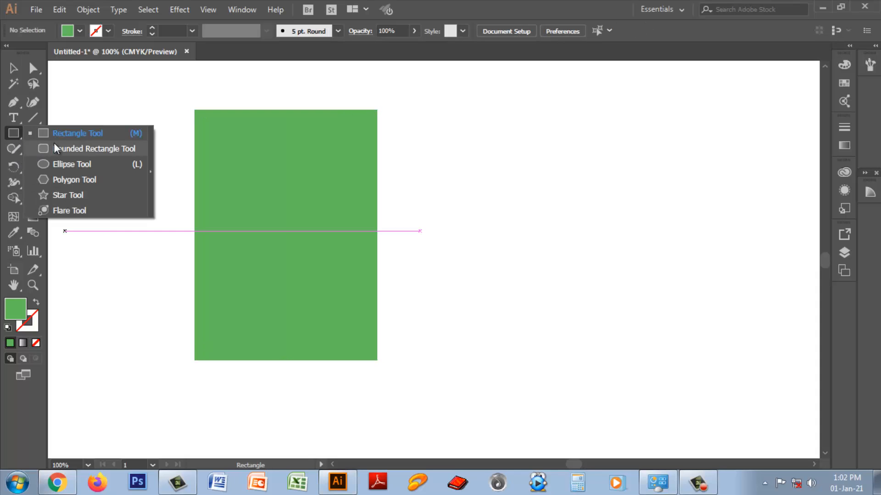
{"action": "left_click_drag", "start_coordinate": [209, 121], "coordinate": [252, 150]}
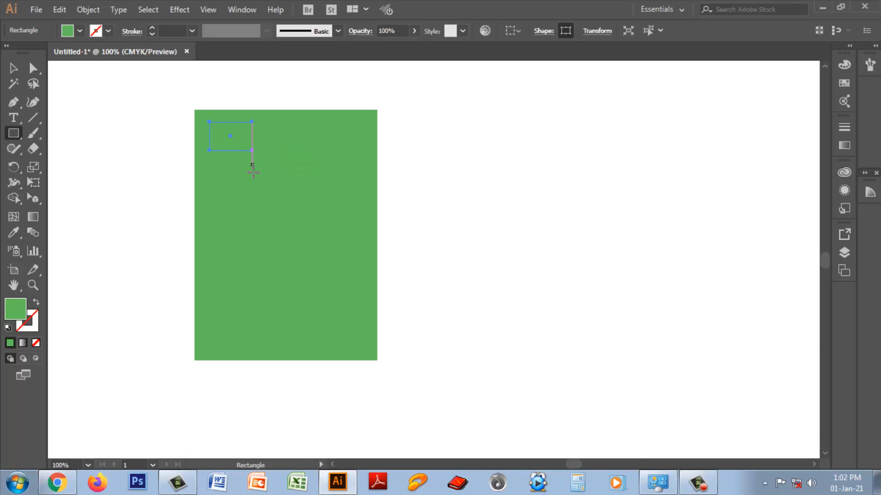
{"action": "double_click", "coordinate": [21, 315]}
{"action": "left_click", "coordinate": [479, 195]}
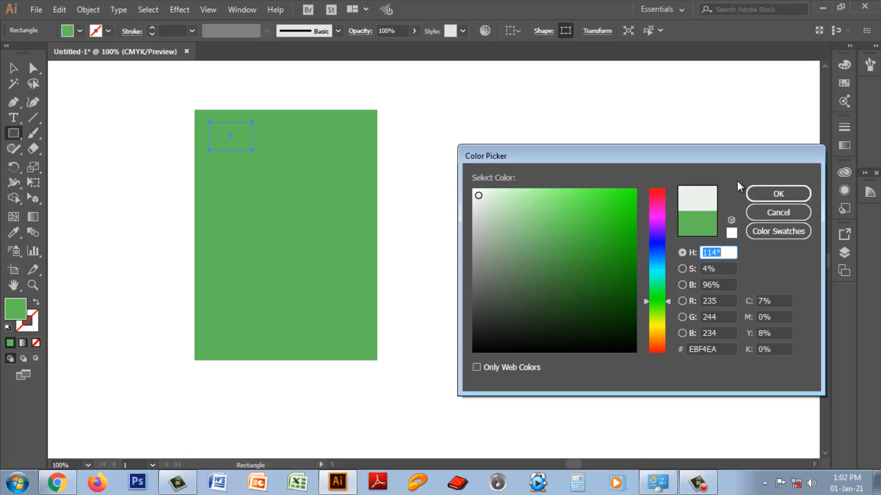
{"action": "left_click", "coordinate": [762, 193]}
Step: Duplicate the small off-white rectangle horizontally to make a row of three, adjusting their spacing across the green rectangle
{"action": "left_click", "coordinate": [14, 68]}
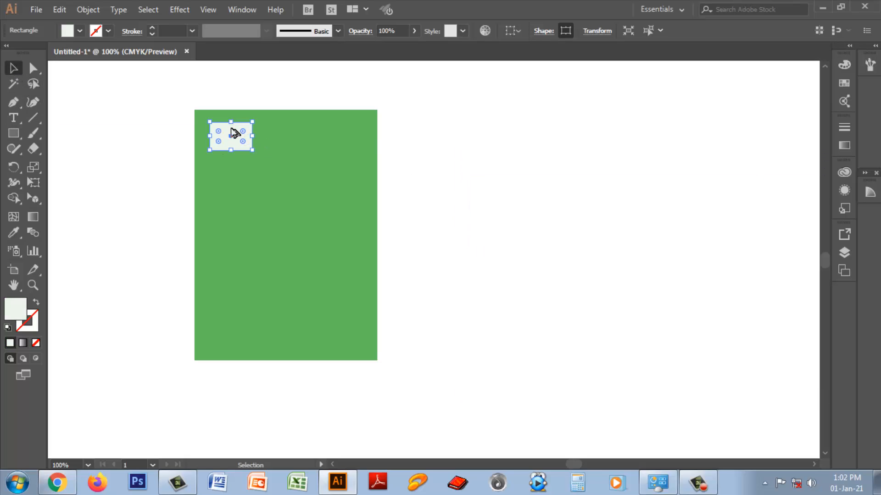
{"action": "left_click_drag", "start_coordinate": [235, 133], "coordinate": [281, 135]}
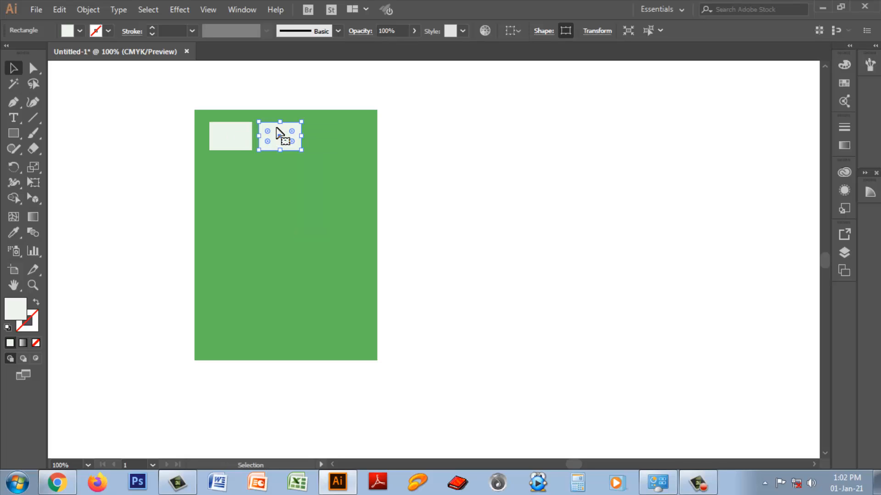
{"action": "mouse_move", "coordinate": [279, 133]}
{"action": "left_mouse_down"}
{"action": "mouse_move", "coordinate": [332, 134]}
{"action": "mouse_move", "coordinate": [287, 137]}
{"action": "left_mouse_up"}
{"action": "left_click", "coordinate": [283, 135]}
{"action": "left_click", "coordinate": [232, 136]}
{"action": "left_click_drag", "start_coordinate": [231, 136], "coordinate": [233, 136]}
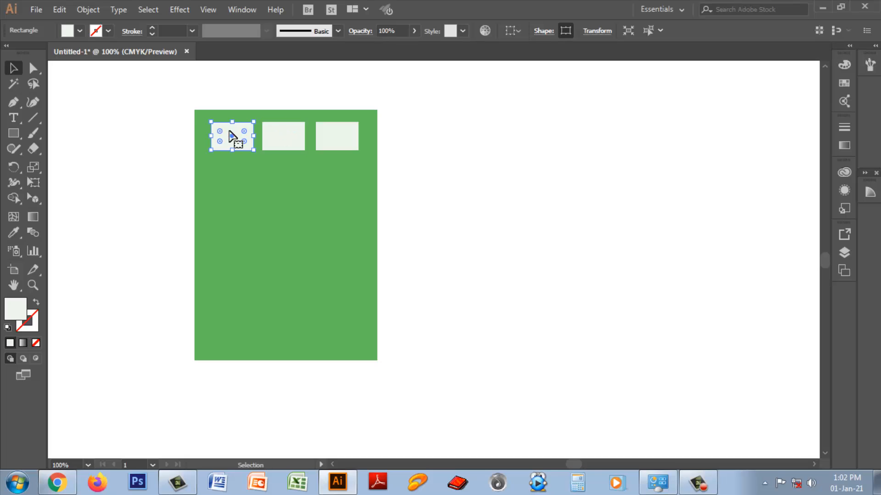
Step: Select the three small rectangles in the top row and group them
{"action": "left_click", "coordinate": [432, 163]}
{"action": "left_click_drag", "start_coordinate": [366, 164], "coordinate": [367, 164]}
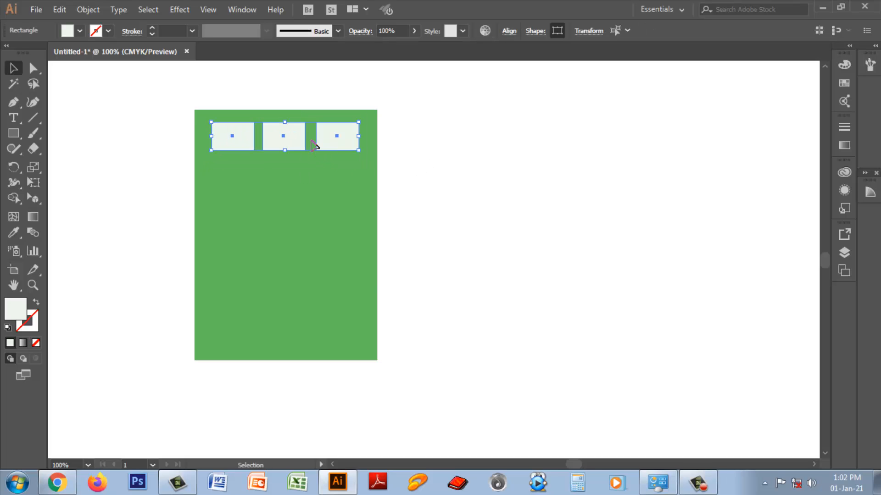
{"action": "right_click", "coordinate": [311, 140]}
{"action": "left_click", "coordinate": [352, 222]}
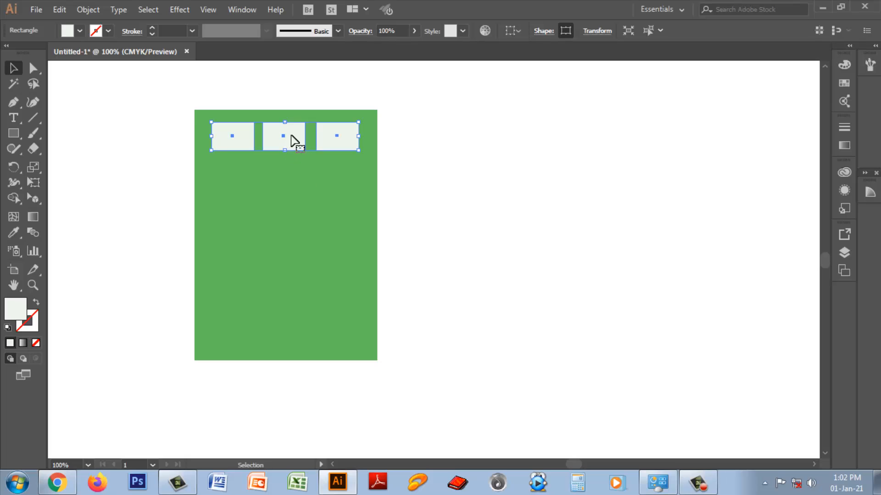
Step: Try to duplicate the grouped row downward and repeat the copy until the green rectangle is filled
{"action": "left_click_drag", "start_coordinate": [295, 140], "coordinate": [295, 175]}
{"action": "key", "text": "ctrl+d"}
{"action": "key", "text": "ctrl+d"}
{"action": "key", "text": "ctrl+d"}
{"action": "key", "text": "ctrl+d"}
{"action": "key", "text": "ctrl+d"}
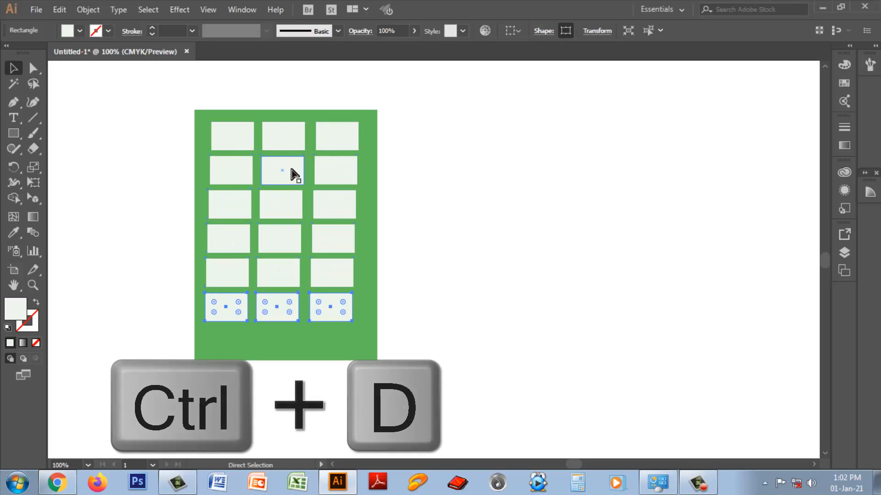
{"action": "left_click", "coordinate": [467, 250]}
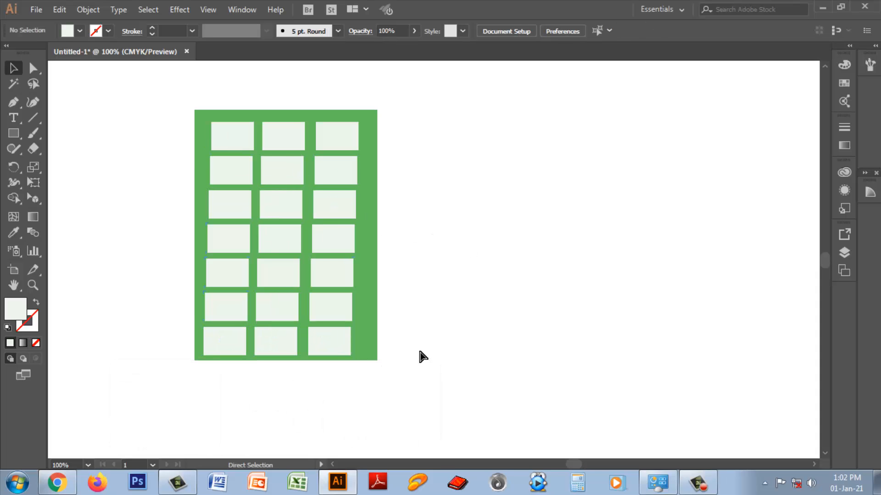
Step: Undo the duplicated rows back to the single grouped top row
{"action": "key", "text": "ctrl+z"}
{"action": "key", "text": "ctrl+z"}
{"action": "key", "text": "ctrl+z"}
{"action": "key", "text": "ctrl+z"}
{"action": "key", "text": "ctrl+z"}
{"action": "key", "text": "ctrl+z"}
Step: Duplicate the grouped row straight down and repeat the copy to make six aligned rows
{"action": "key", "text": "v"}
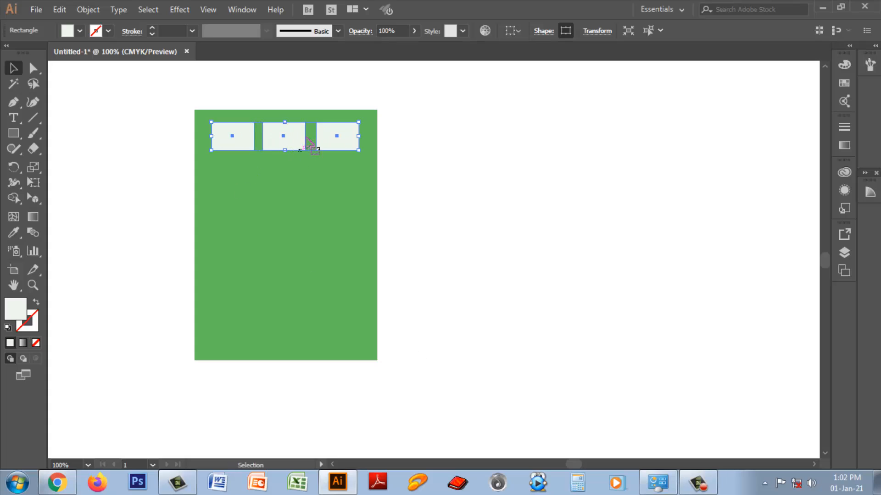
{"action": "left_click_drag", "start_coordinate": [295, 142], "coordinate": [297, 178]}
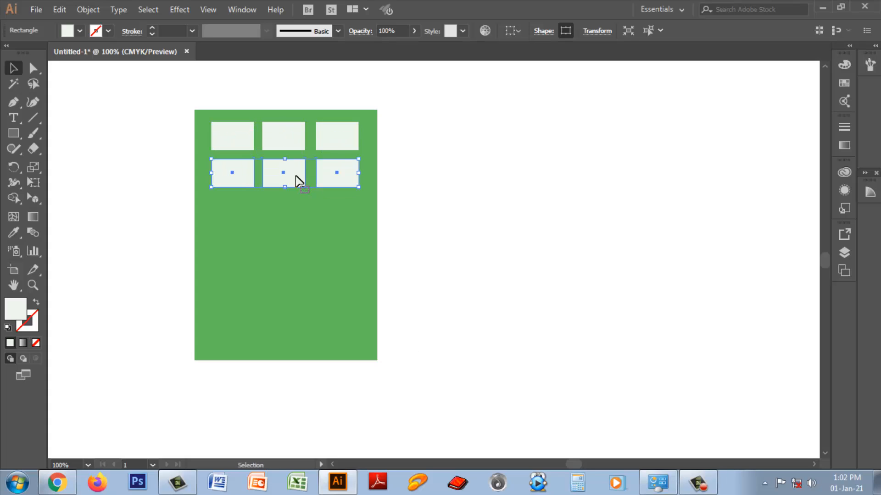
{"action": "key", "text": "ctrl+d"}
{"action": "key", "text": "ctrl+d"}
{"action": "key", "text": "ctrl+d"}
{"action": "key", "text": "ctrl+d"}
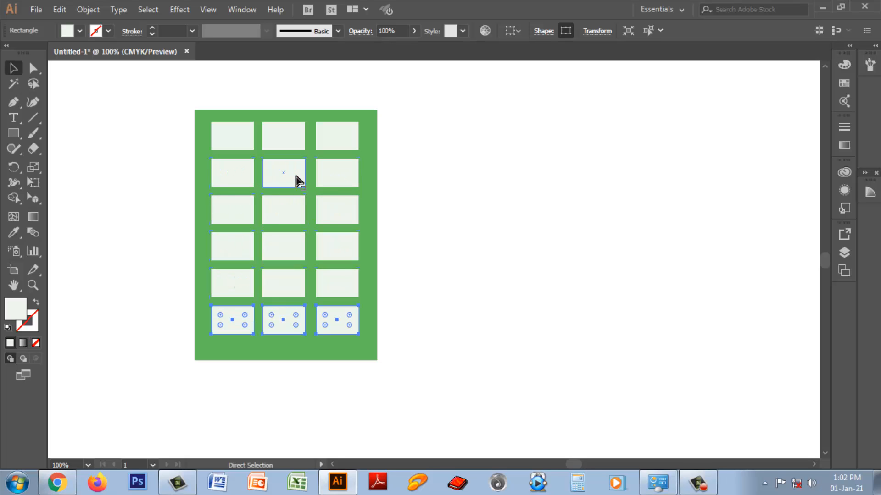
{"action": "left_click", "coordinate": [440, 265]}
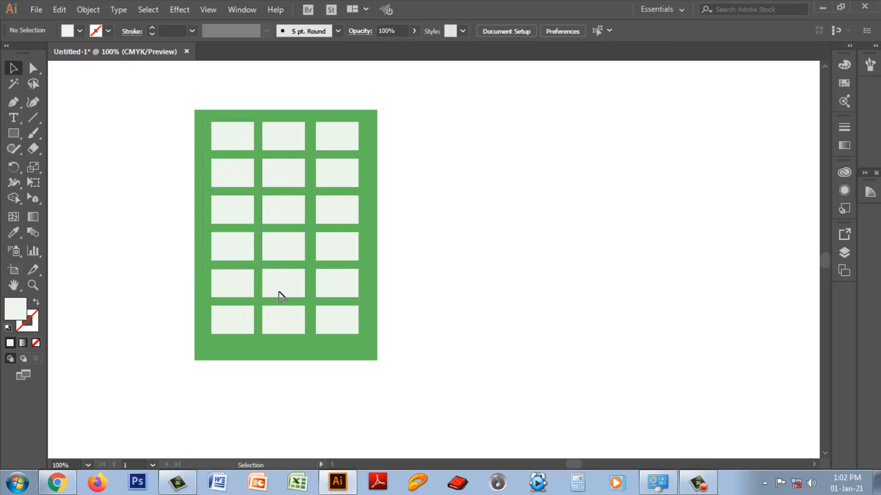
Step: Select all six rows of small rectangles and nudge them down to center them vertically on the green rectangle
{"action": "left_click_drag", "start_coordinate": [278, 292], "coordinate": [366, 342]}
{"action": "left_click", "coordinate": [206, 123]}
{"action": "left_click_drag", "start_coordinate": [209, 126], "coordinate": [366, 352]}
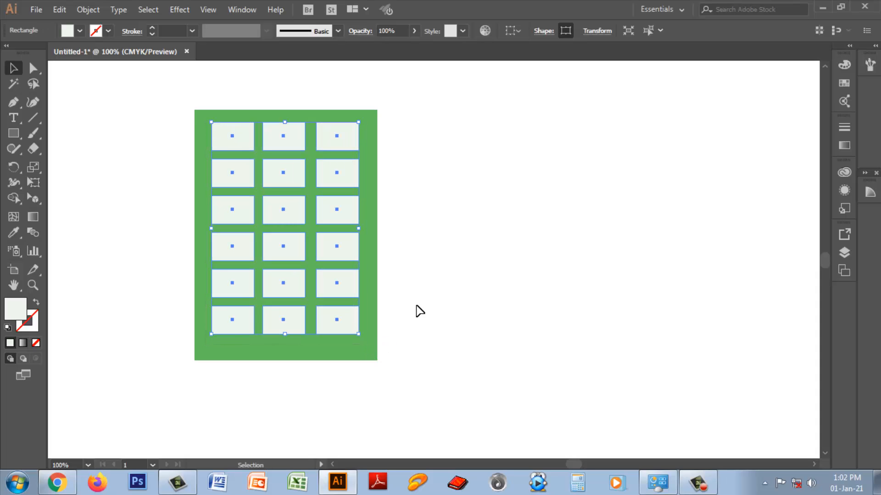
{"action": "key", "text": "Down"}
{"action": "key", "text": "Down"}
{"action": "key", "text": "Down"}
{"action": "key", "text": "Down"}
{"action": "key", "text": "Down"}
{"action": "key", "text": "Down"}
{"action": "key", "text": "Down"}
{"action": "key", "text": "Down"}
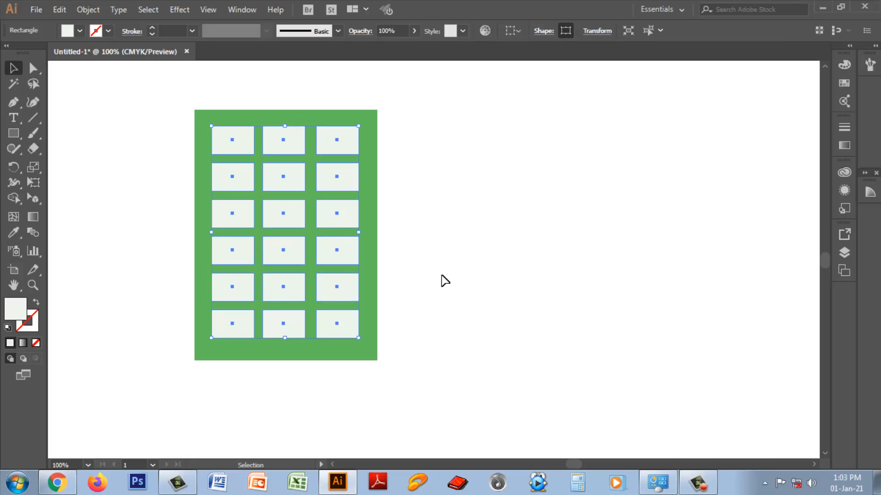
{"action": "key", "text": "Down"}
{"action": "key", "text": "Down"}
{"action": "left_click", "coordinate": [442, 281]}
Step: Unlock all objects and group the green rectangle with all the small rectangles
{"action": "left_click_drag", "start_coordinate": [163, 85], "coordinate": [386, 382]}
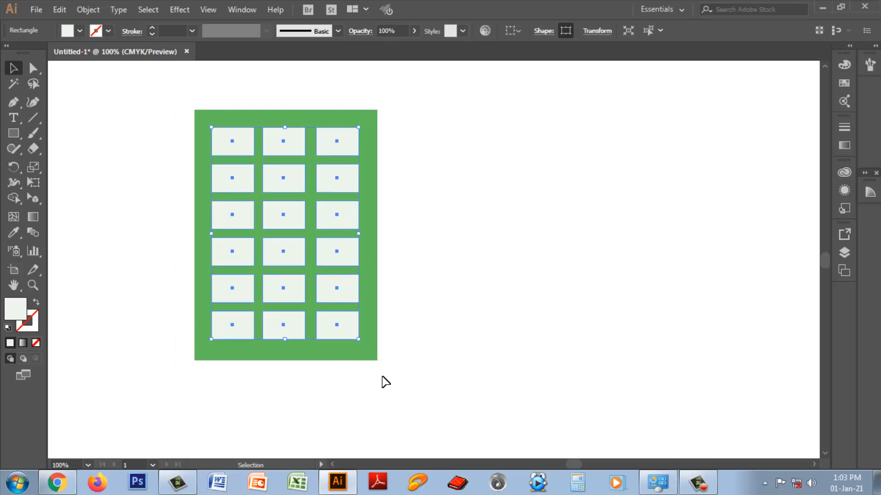
{"action": "left_click", "coordinate": [87, 9]}
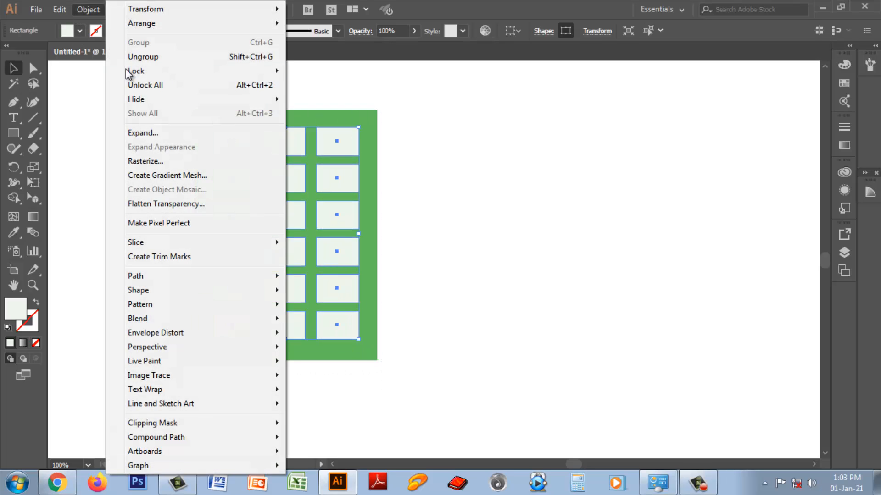
{"action": "left_click", "coordinate": [158, 85]}
{"action": "key", "text": "ctrl+a"}
{"action": "right_click", "coordinate": [288, 207]}
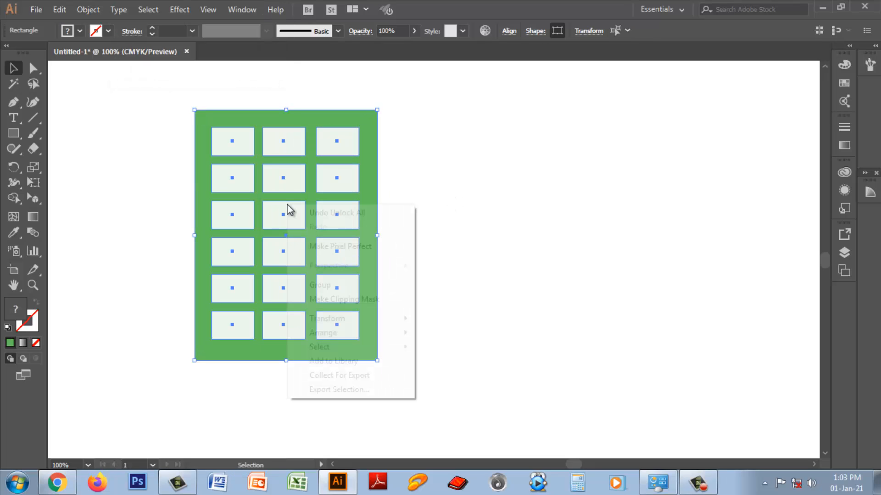
{"action": "left_click", "coordinate": [324, 284]}
{"action": "left_click", "coordinate": [531, 246]}
Step: Duplicate the grouped green facade and place one copy off each side of the artboard
{"action": "left_click_drag", "start_coordinate": [308, 112], "coordinate": [186, 83]}
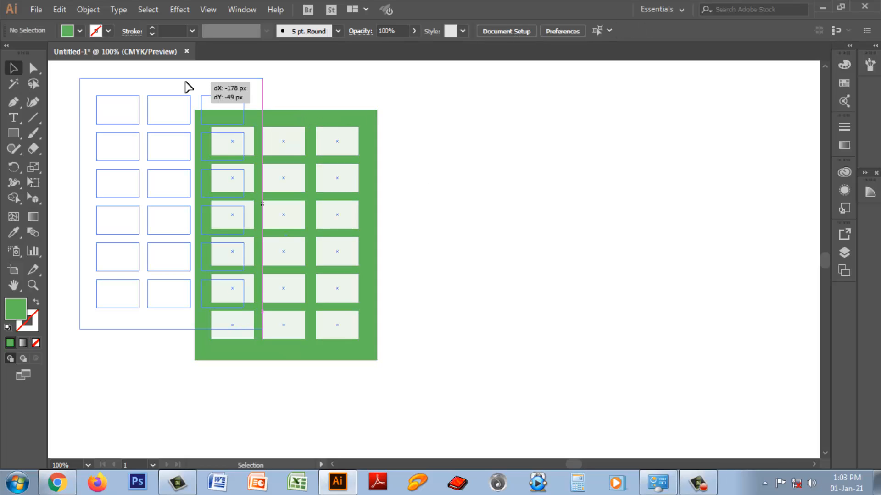
{"action": "left_click_drag", "start_coordinate": [274, 128], "coordinate": [370, 90]}
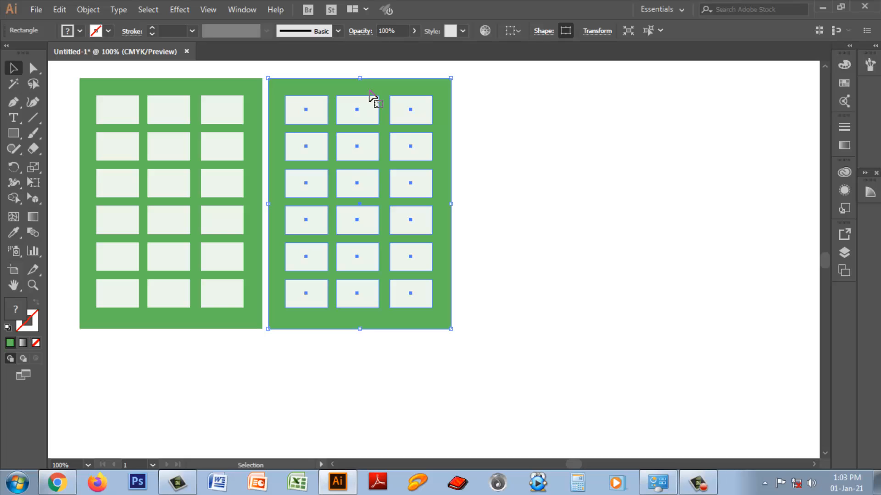
{"action": "key", "text": "ctrl+minus"}
{"action": "key", "text": "ctrl+minus"}
{"action": "key", "text": "ctrl+minus"}
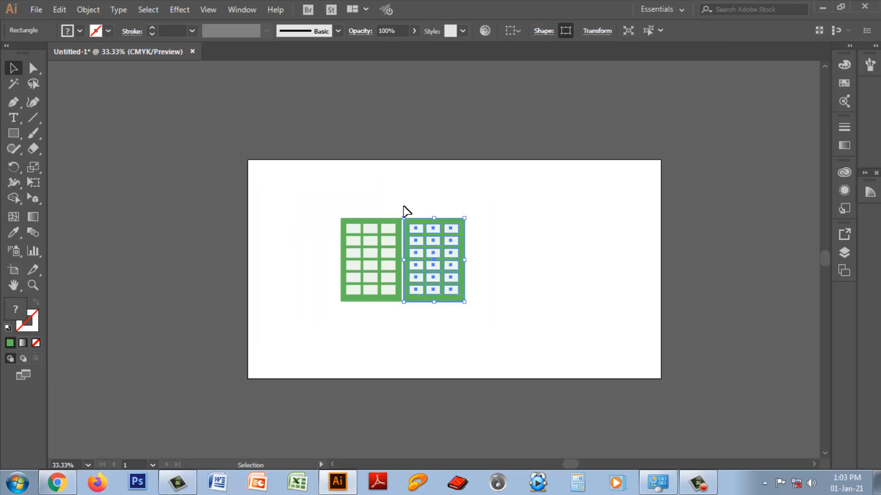
{"action": "left_click", "coordinate": [527, 254]}
{"action": "left_click_drag", "start_coordinate": [365, 224], "coordinate": [153, 183]}
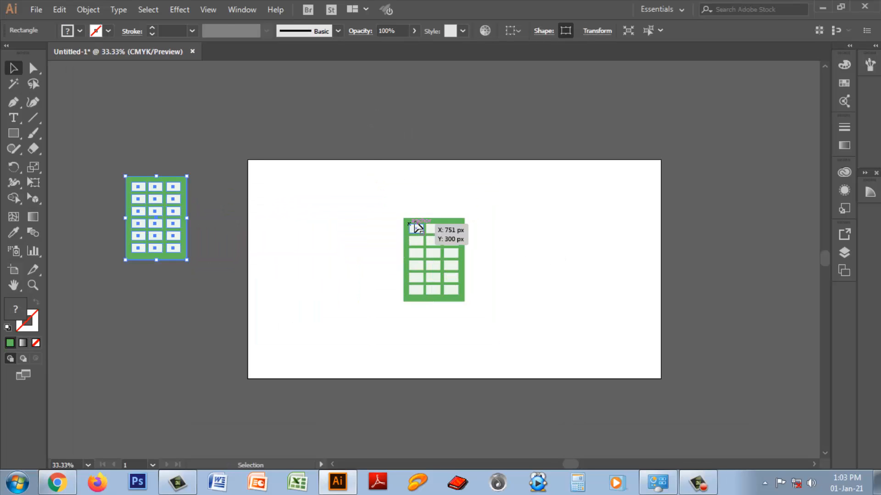
{"action": "left_click_drag", "start_coordinate": [417, 227], "coordinate": [700, 224]}
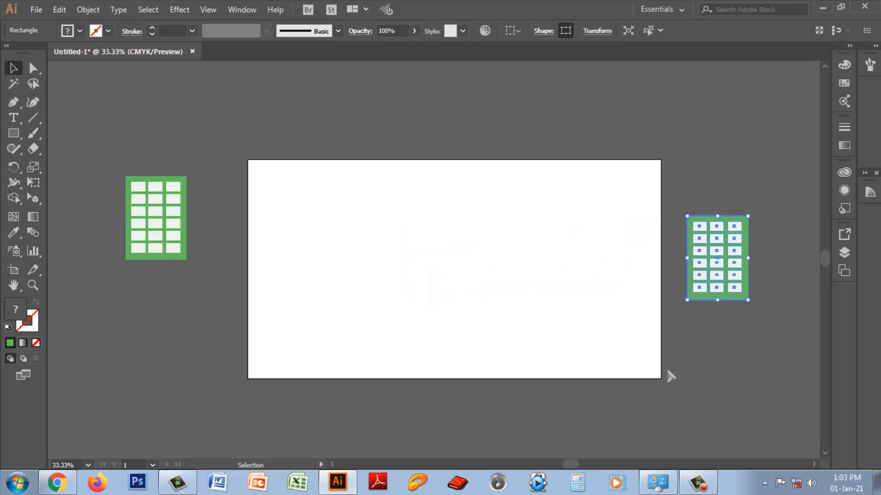
Step: Display the perspective grid on the artboard and switch it to the two-point preset [2P-Normal View]
{"action": "key", "text": "ctrl+plus"}
{"action": "key", "text": "ctrl+plus"}
{"action": "left_click_drag", "start_coordinate": [603, 465], "coordinate": [566, 468]}
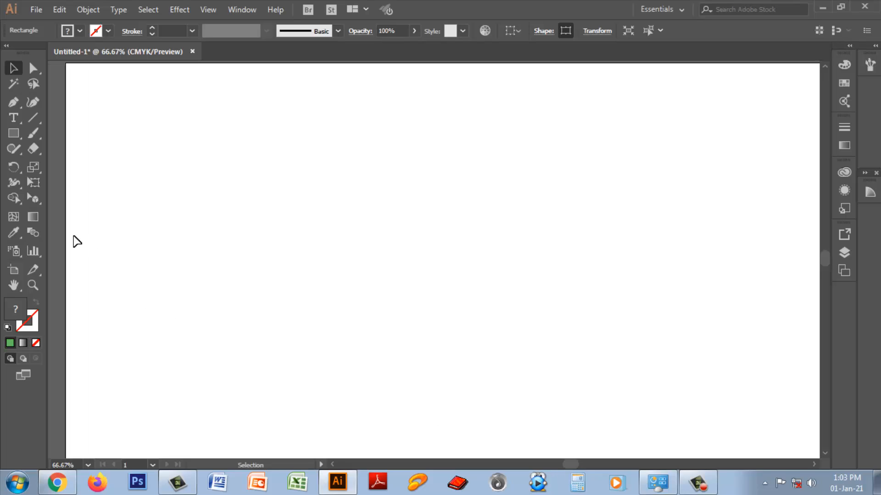
{"action": "left_click_drag", "start_coordinate": [29, 198], "coordinate": [87, 200]}
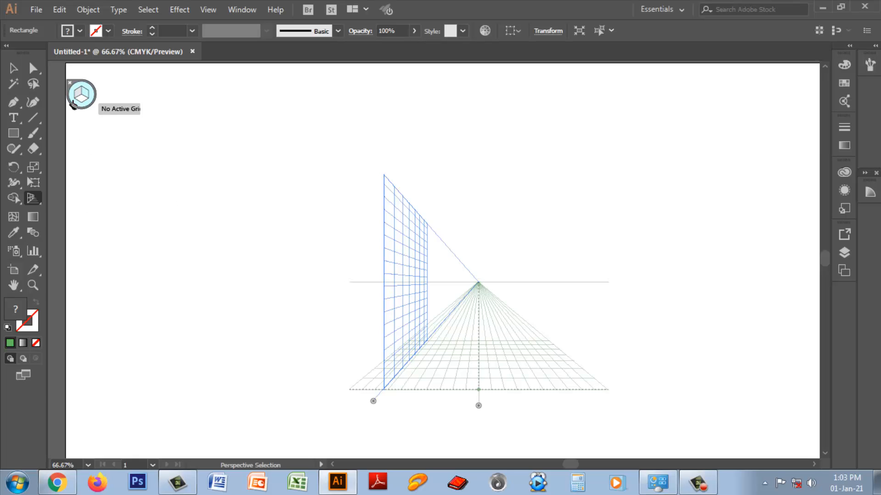
{"action": "left_click", "coordinate": [209, 10]}
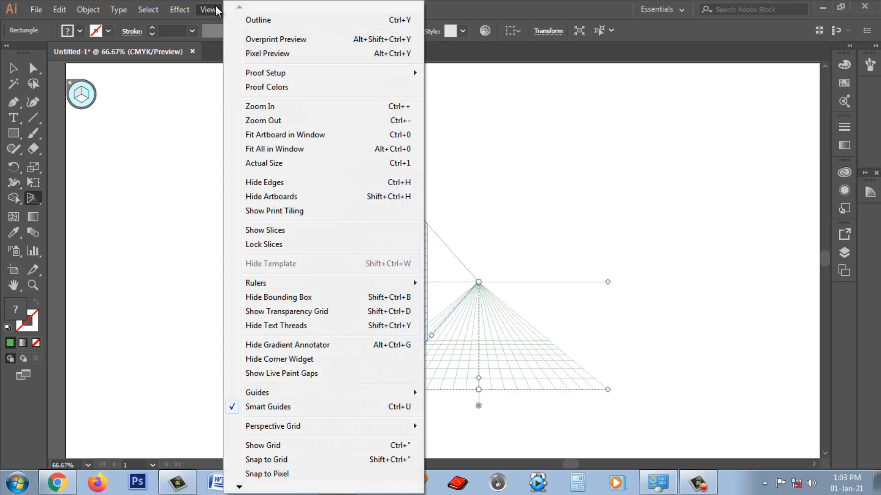
{"action": "mouse_move", "coordinate": [274, 426]}
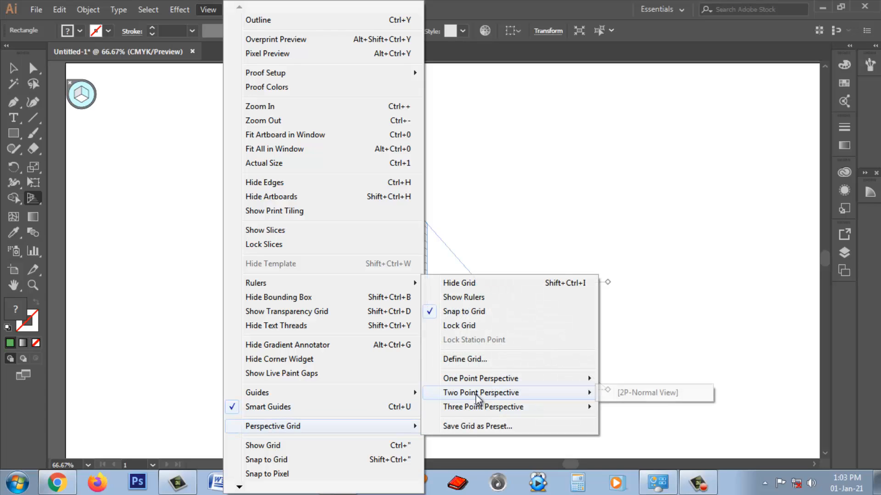
{"action": "left_click", "coordinate": [660, 394]}
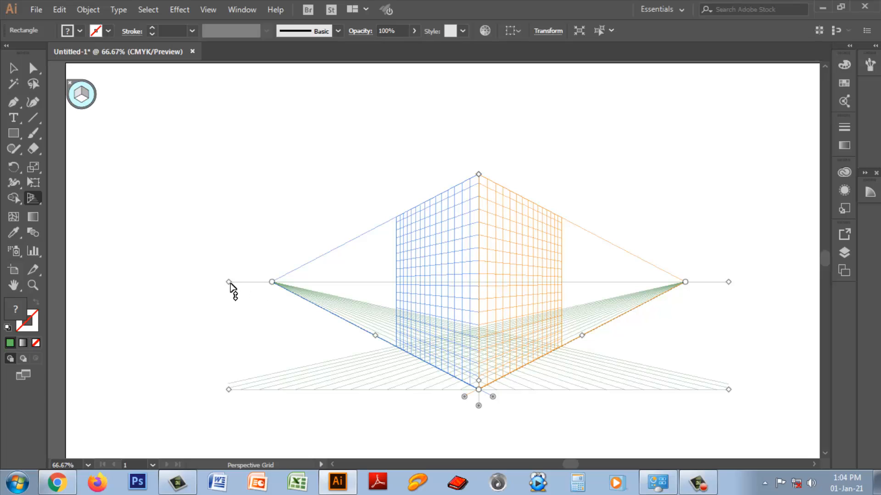
Step: Adjust the two-point grid with slightly wider vanishing points and taller planes, and move the whole grid up and to the left
{"action": "left_click_drag", "start_coordinate": [231, 283], "coordinate": [266, 283]}
{"action": "mouse_move", "coordinate": [687, 287]}
{"action": "left_mouse_down"}
{"action": "mouse_move", "coordinate": [642, 287]}
{"action": "mouse_move", "coordinate": [692, 286]}
{"action": "left_mouse_up"}
{"action": "left_click_drag", "start_coordinate": [480, 175], "coordinate": [479, 156]}
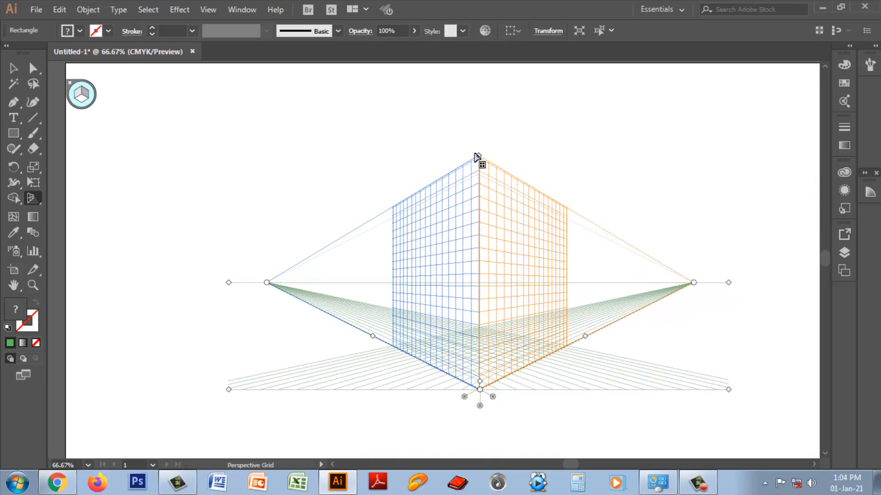
{"action": "mouse_move", "coordinate": [480, 406]}
{"action": "left_mouse_down"}
{"action": "mouse_move", "coordinate": [478, 429]}
{"action": "mouse_move", "coordinate": [480, 420]}
{"action": "left_mouse_up"}
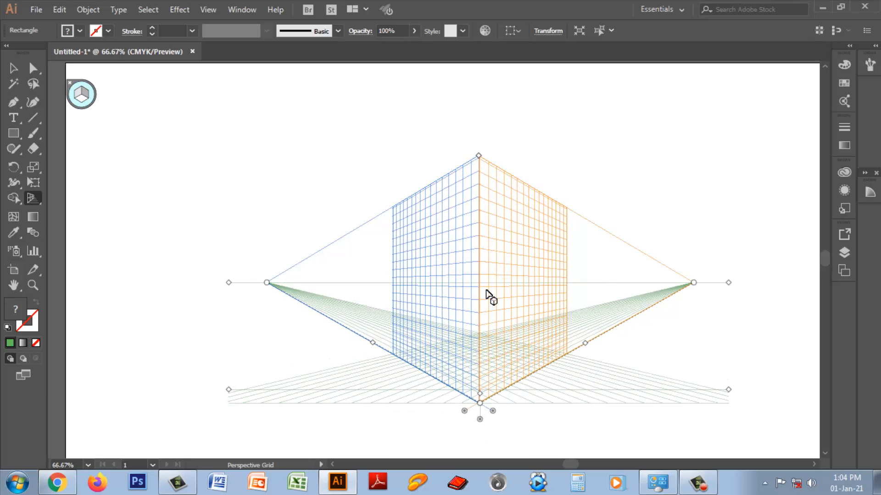
{"action": "left_click_drag", "start_coordinate": [731, 388], "coordinate": [676, 323]}
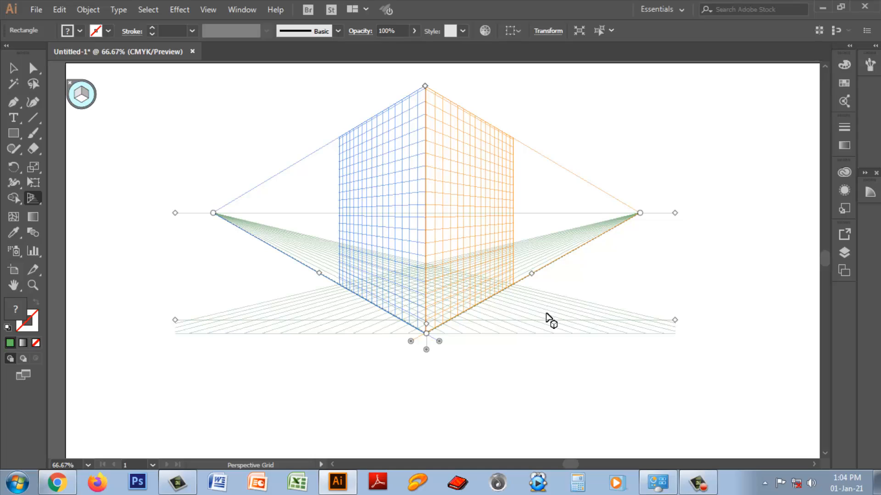
Step: Draw a green rectangle covering the whole left plane of the perspective grid, with the left grid active
{"action": "key", "text": "shift+v"}
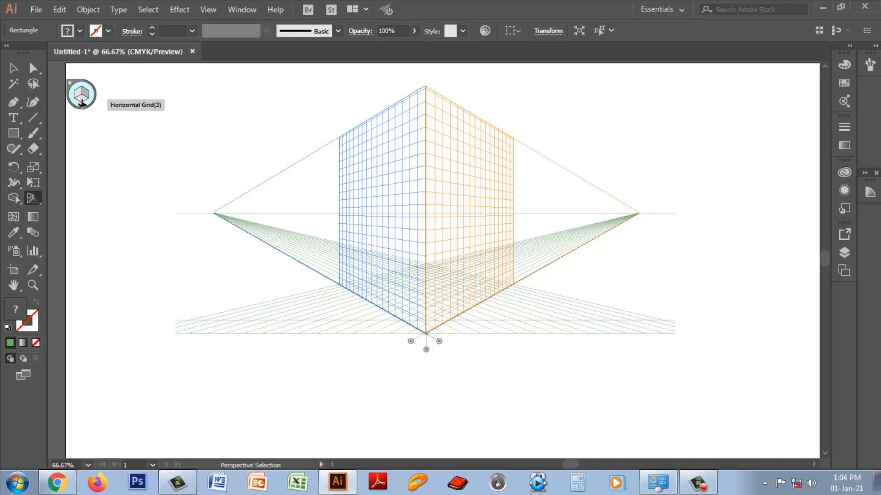
{"action": "key", "text": "shift+p"}
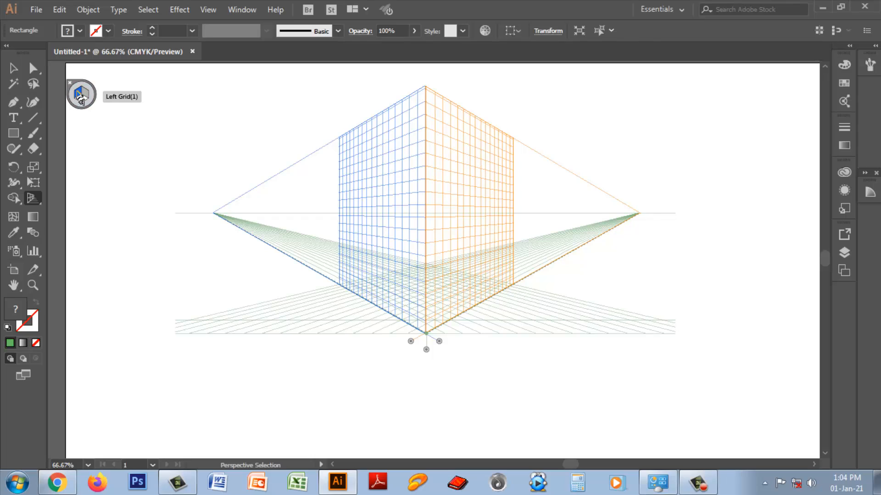
{"action": "left_click", "coordinate": [18, 131]}
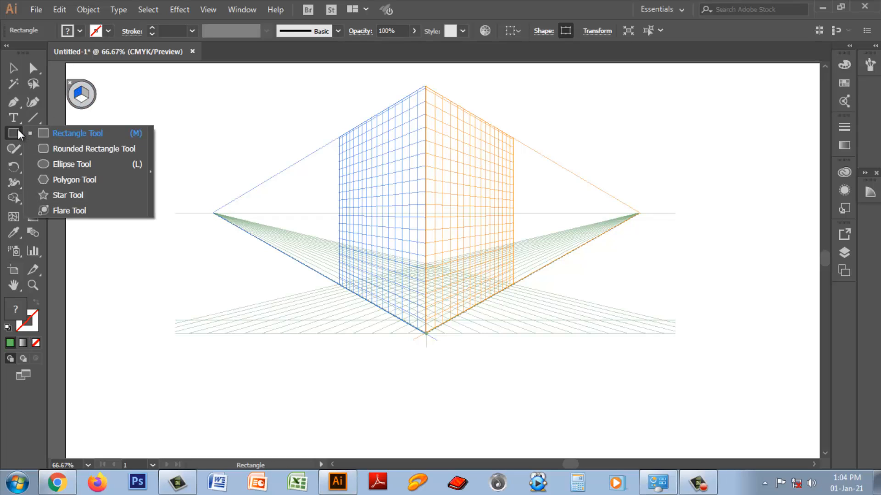
{"action": "left_click", "coordinate": [66, 135]}
{"action": "left_click_drag", "start_coordinate": [338, 138], "coordinate": [426, 333]}
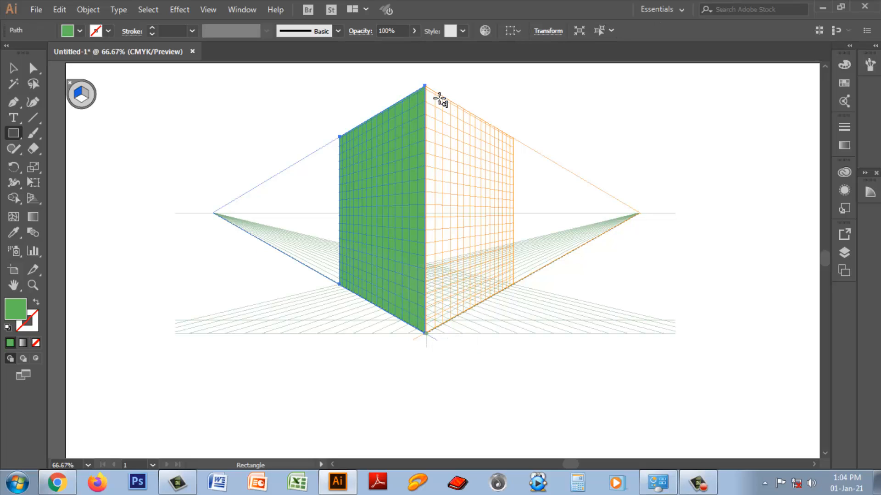
Step: Draw one green rectangle covering the right grid plane and a wide one across the ground with the horizontal grid active
{"action": "left_click_drag", "start_coordinate": [430, 90], "coordinate": [502, 255]}
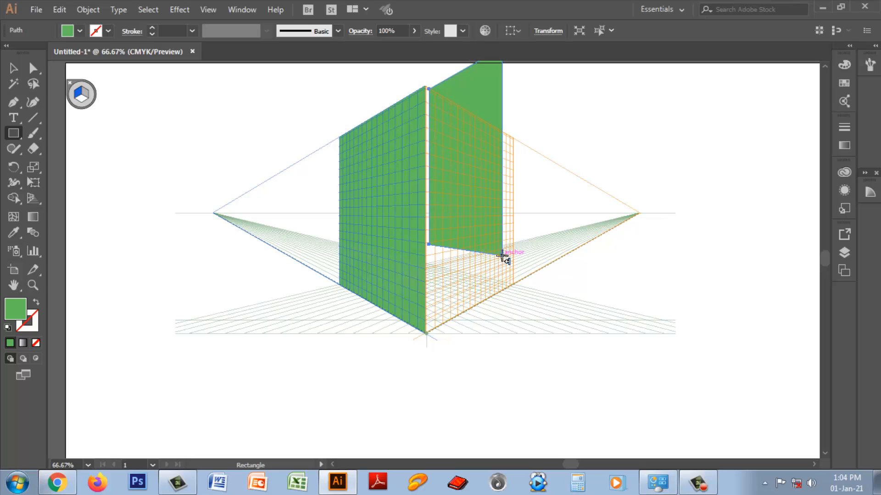
{"action": "key", "text": "ctrl+z"}
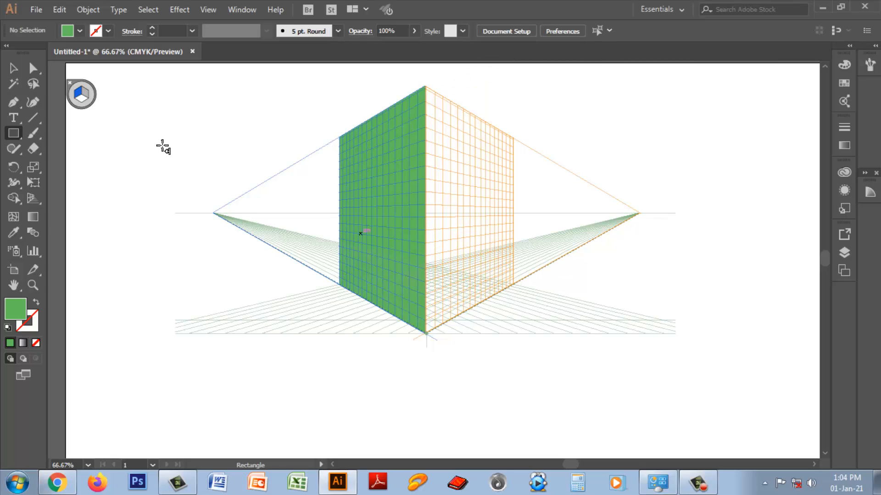
{"action": "left_click", "coordinate": [86, 96]}
{"action": "left_click_drag", "start_coordinate": [430, 90], "coordinate": [514, 285]}
{"action": "left_click", "coordinate": [81, 99]}
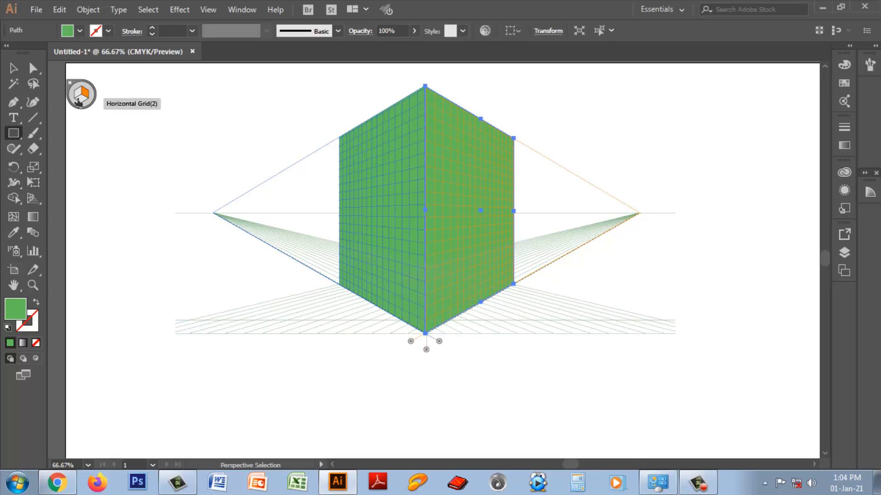
{"action": "mouse_move", "coordinate": [275, 316]}
{"action": "left_mouse_down"}
{"action": "mouse_move", "coordinate": [501, 321]}
{"action": "mouse_move", "coordinate": [629, 261]}
{"action": "mouse_move", "coordinate": [675, 315]}
{"action": "mouse_move", "coordinate": [684, 354]}
{"action": "left_mouse_up"}
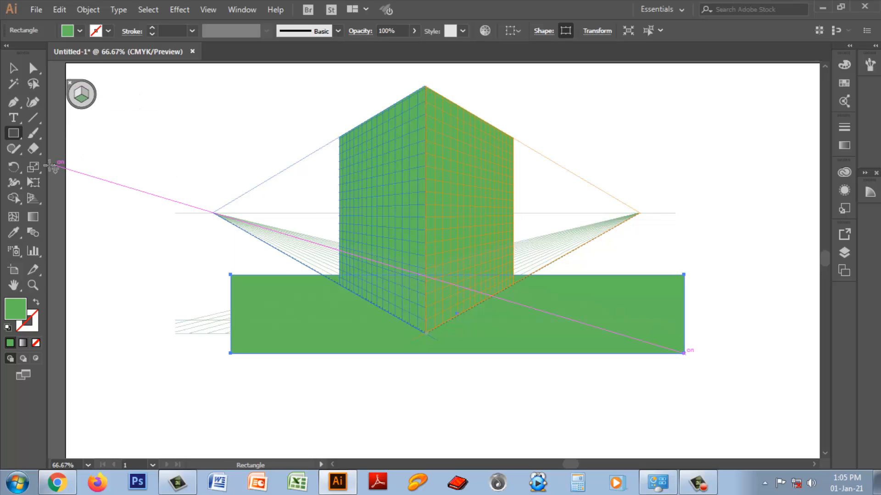
Step: Hide the perspective grid so that only the green shapes are displayed
{"action": "left_click_drag", "start_coordinate": [34, 199], "coordinate": [100, 196]}
{"action": "key", "text": "shift+v"}
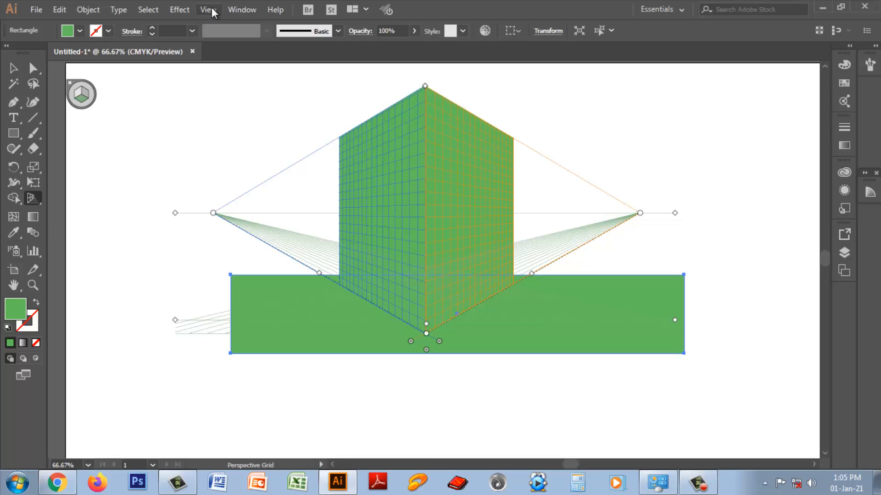
{"action": "left_click", "coordinate": [208, 10]}
{"action": "mouse_move", "coordinate": [278, 427]}
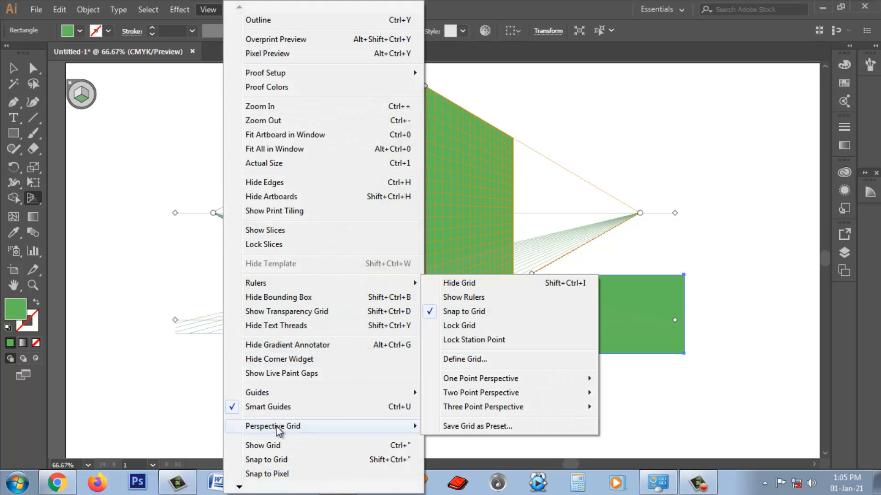
{"action": "left_click", "coordinate": [458, 283]}
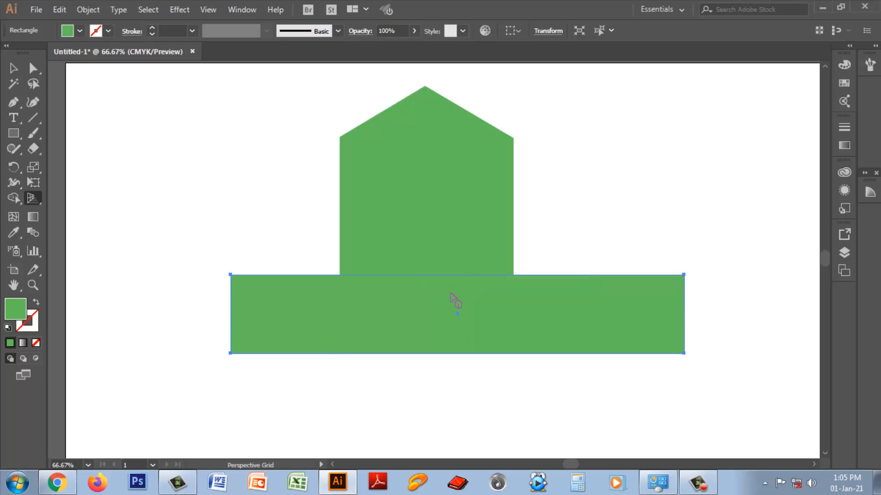
Step: Shift the wide green ground rectangle slightly to the left and send it to the back
{"action": "left_click", "coordinate": [14, 68]}
{"action": "left_click_drag", "start_coordinate": [461, 324], "coordinate": [440, 325]}
{"action": "right_click", "coordinate": [487, 315]}
{"action": "mouse_move", "coordinate": [565, 255]}
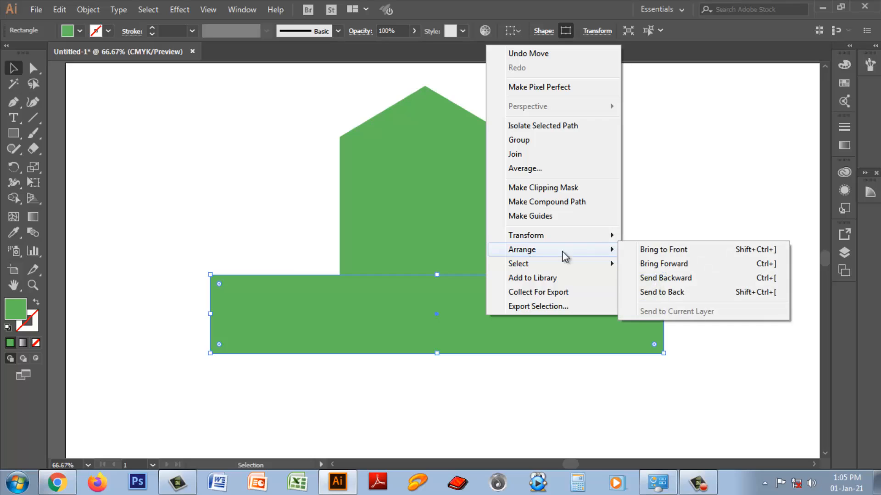
{"action": "left_click", "coordinate": [680, 296]}
{"action": "left_click", "coordinate": [705, 302]}
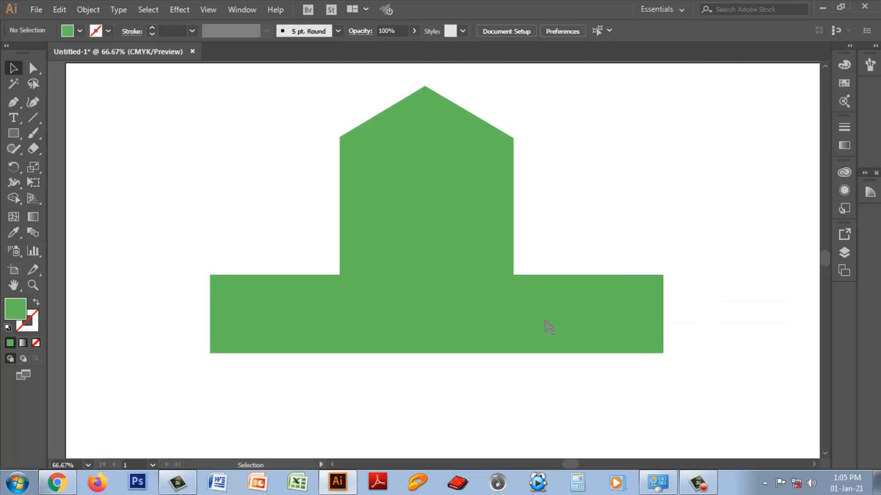
Step: Delete the three green test shapes and display the perspective grid again
{"action": "left_click_drag", "start_coordinate": [299, 104], "coordinate": [527, 365]}
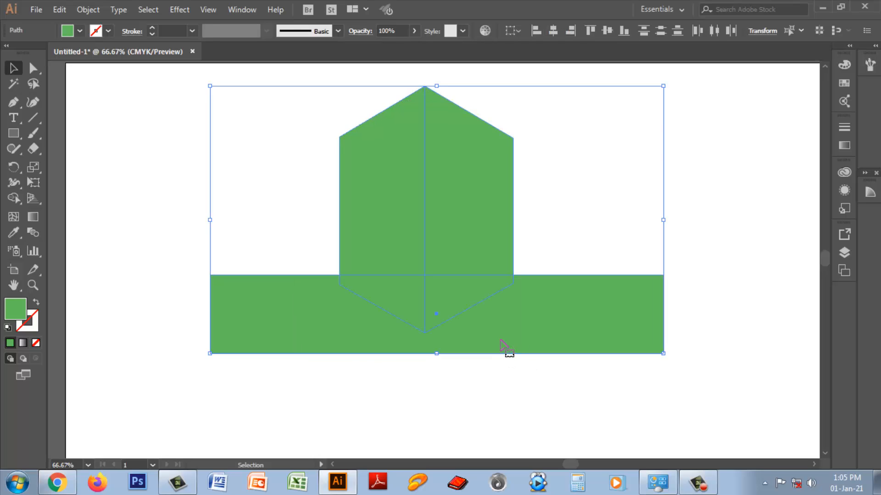
{"action": "key", "text": "Delete"}
{"action": "left_click_drag", "start_coordinate": [38, 199], "coordinate": [81, 199]}
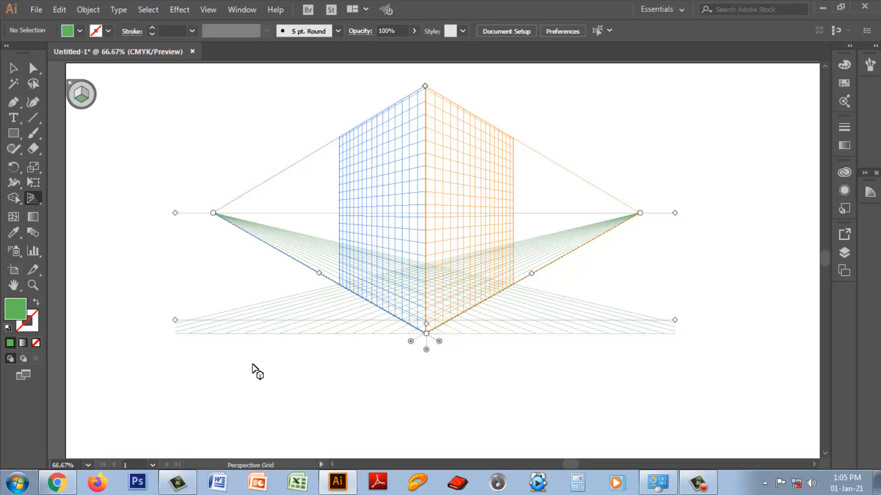
Step: Make the left grid plane active and move the facade from the artboard's left side over that plane
{"action": "key", "text": "ctrl+minus"}
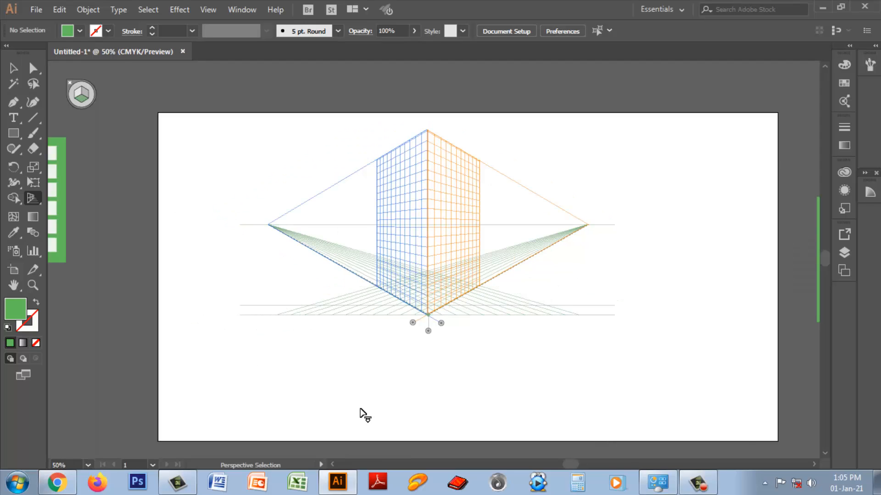
{"action": "key", "text": "ctrl+minus"}
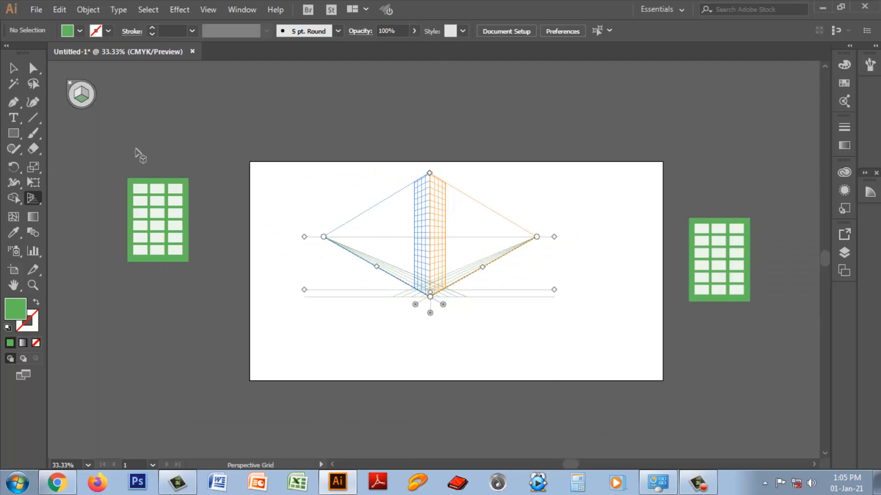
{"action": "left_click", "coordinate": [78, 96]}
{"action": "left_click_drag", "start_coordinate": [28, 197], "coordinate": [94, 198]}
{"action": "left_click", "coordinate": [14, 69]}
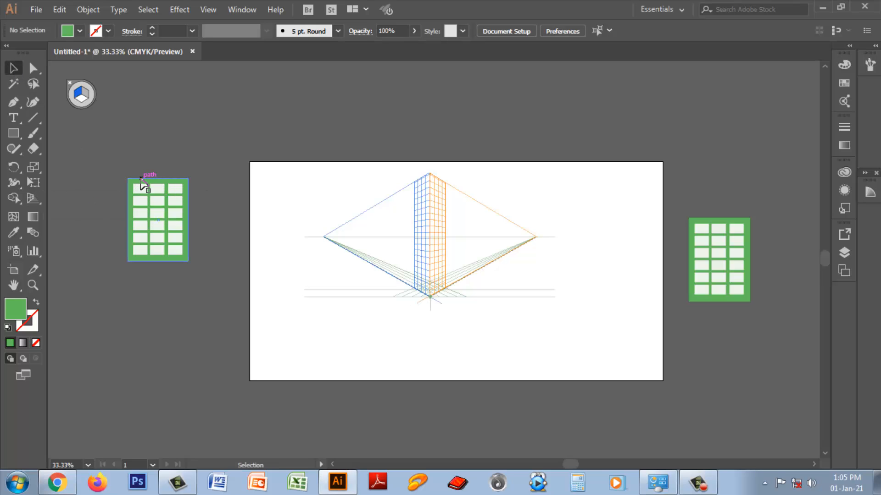
{"action": "left_click_drag", "start_coordinate": [149, 181], "coordinate": [397, 199]}
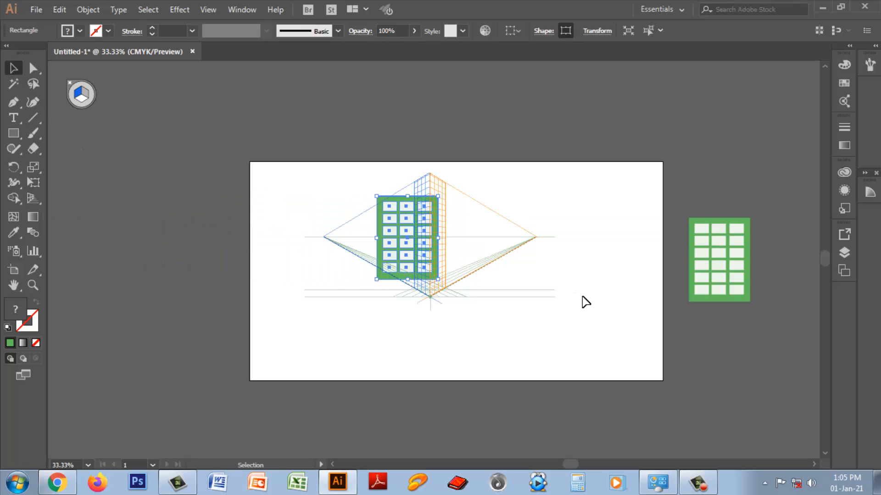
Step: Attach the facade to the left plane with the Perspective Selection tool, aligning its right edge with the grid's centre corner
{"action": "key", "text": "ctrl+1"}
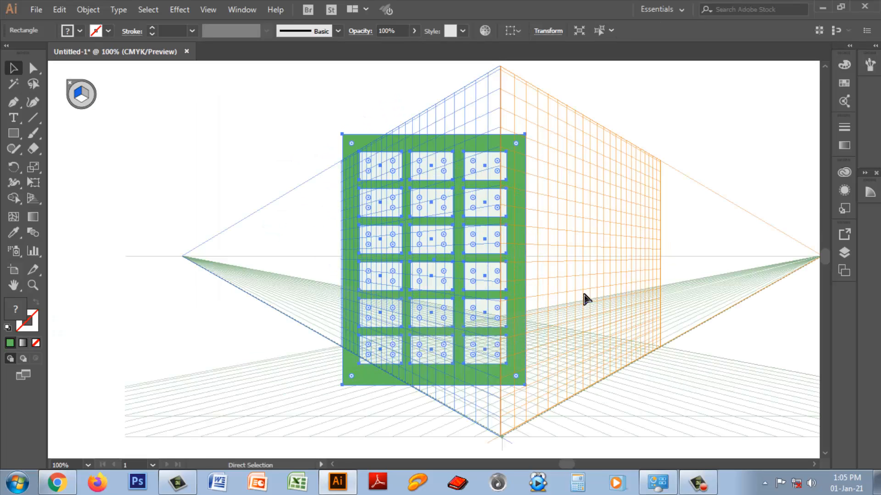
{"action": "left_click", "coordinate": [33, 200]}
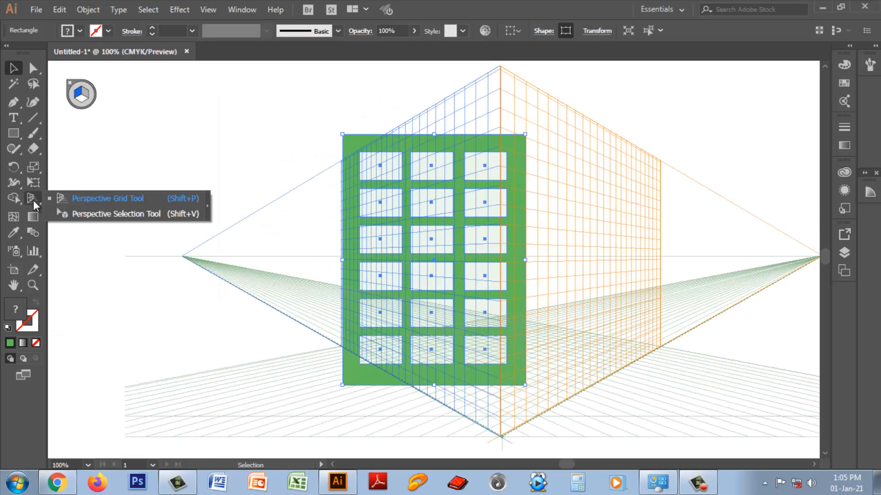
{"action": "left_click", "coordinate": [134, 220]}
{"action": "left_click_drag", "start_coordinate": [428, 230], "coordinate": [500, 224]}
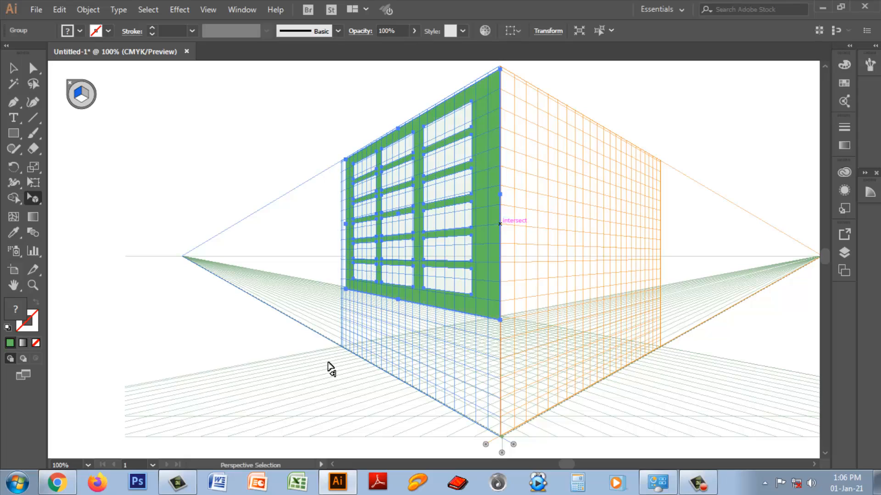
Step: Stretch the facade down to the ground line and out to the left edge so it fills the left plane
{"action": "left_click_drag", "start_coordinate": [398, 299], "coordinate": [412, 386]}
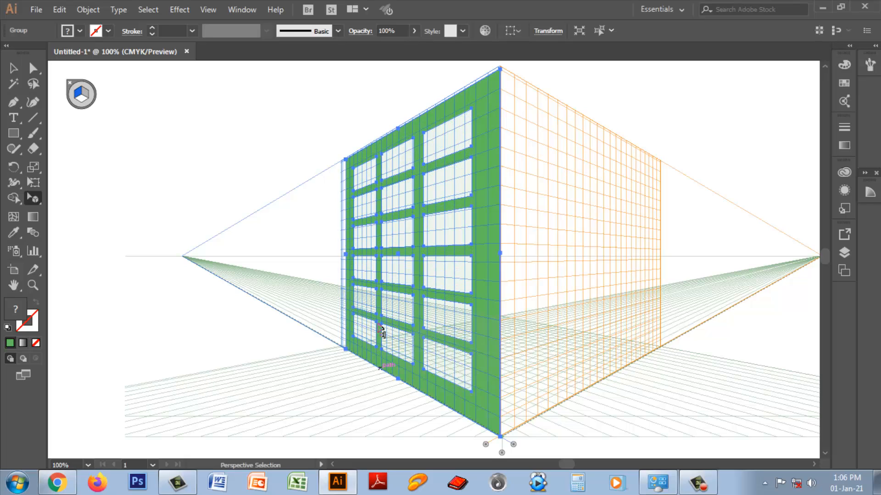
{"action": "left_click_drag", "start_coordinate": [349, 256], "coordinate": [342, 262]}
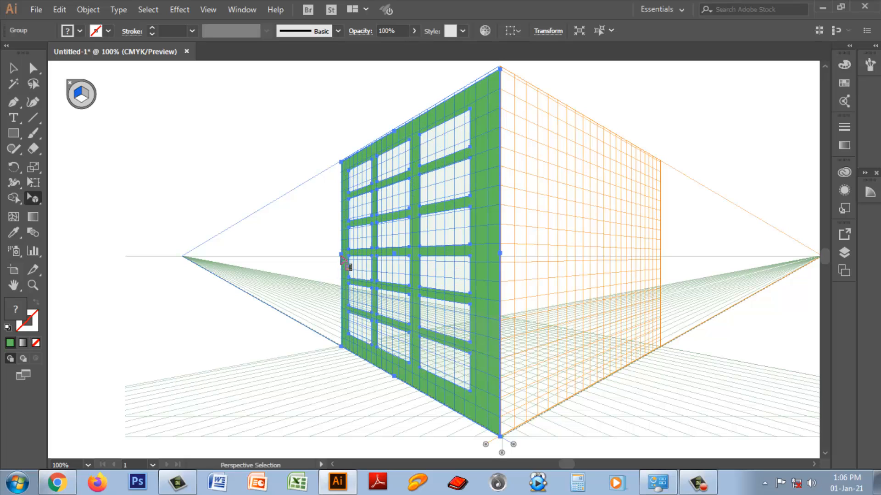
{"action": "left_click_drag", "start_coordinate": [501, 256], "coordinate": [500, 256]}
Step: Make the right grid plane active and bring the second facade in perspective onto the right part of the artboard
{"action": "left_click_drag", "start_coordinate": [565, 463], "coordinate": [572, 461]}
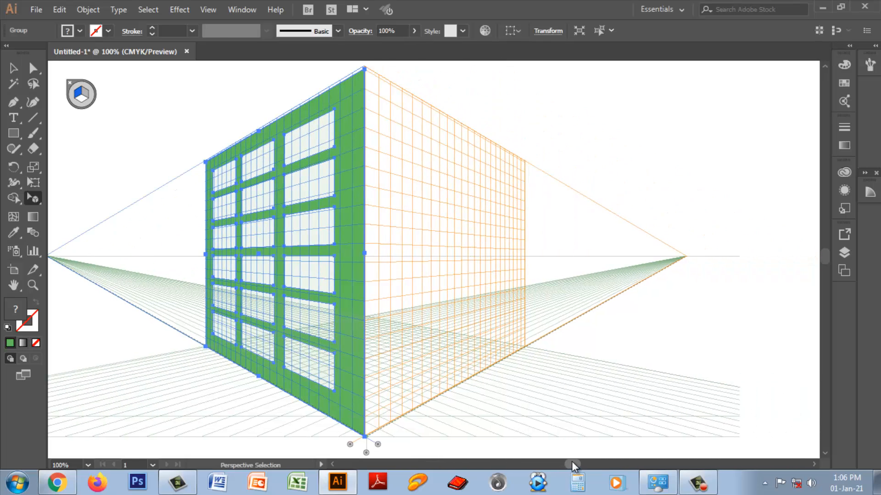
{"action": "key", "text": "ctrl+minus"}
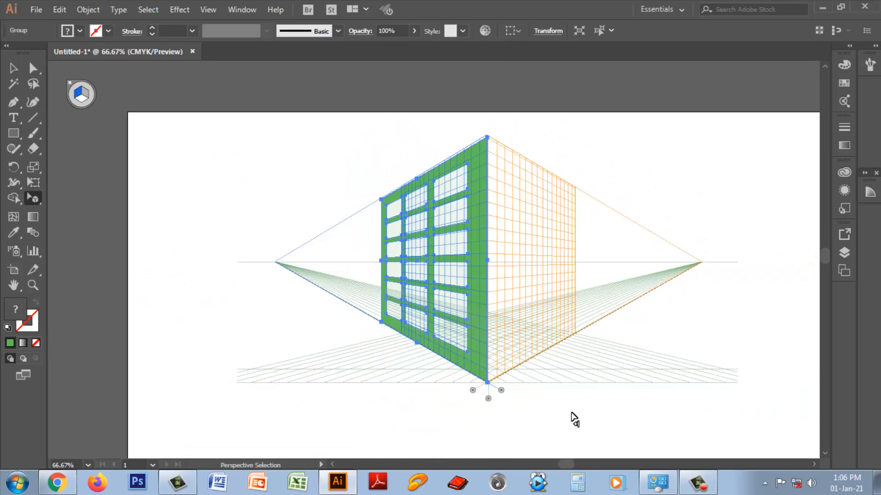
{"action": "left_click", "coordinate": [89, 98]}
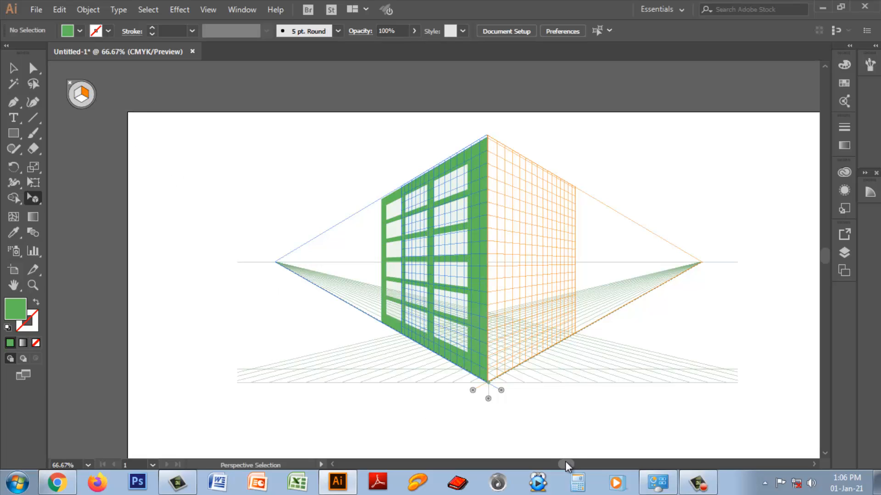
{"action": "left_click_drag", "start_coordinate": [565, 461], "coordinate": [580, 461]}
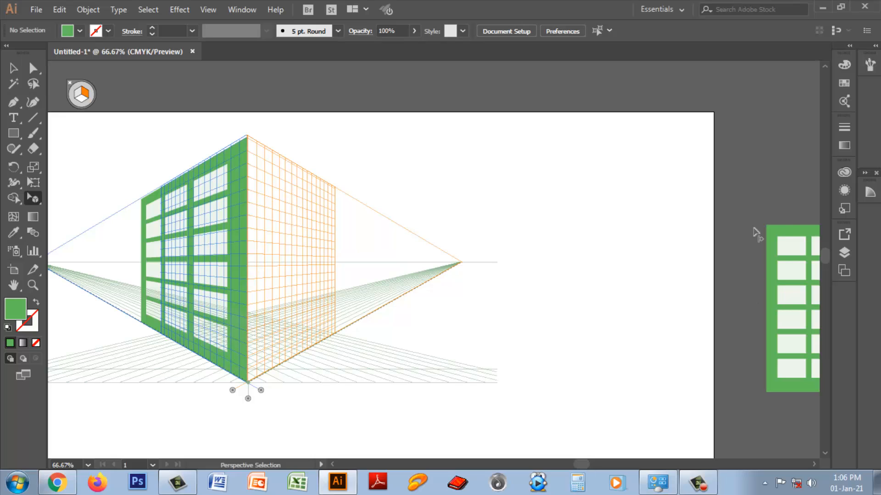
{"action": "left_click_drag", "start_coordinate": [779, 227], "coordinate": [640, 251]}
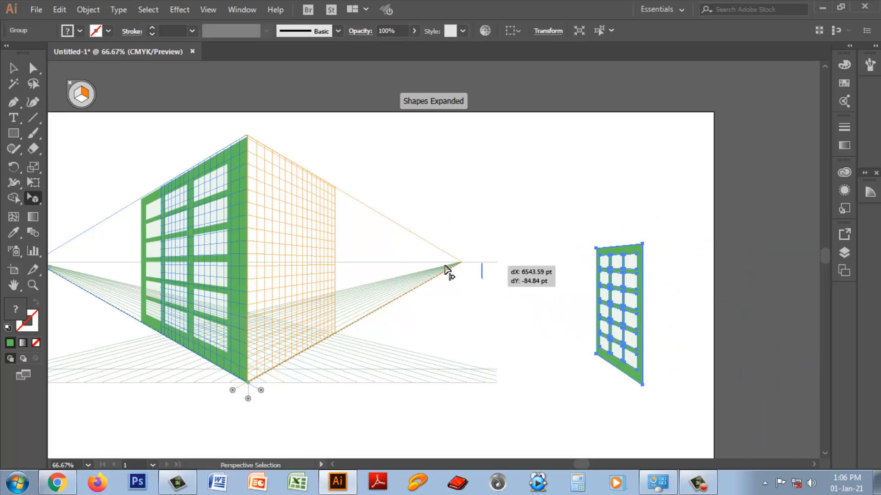
Step: Try to move the second facade onto the right grid plane, and undo the move
{"action": "left_click_drag", "start_coordinate": [295, 261], "coordinate": [320, 276]}
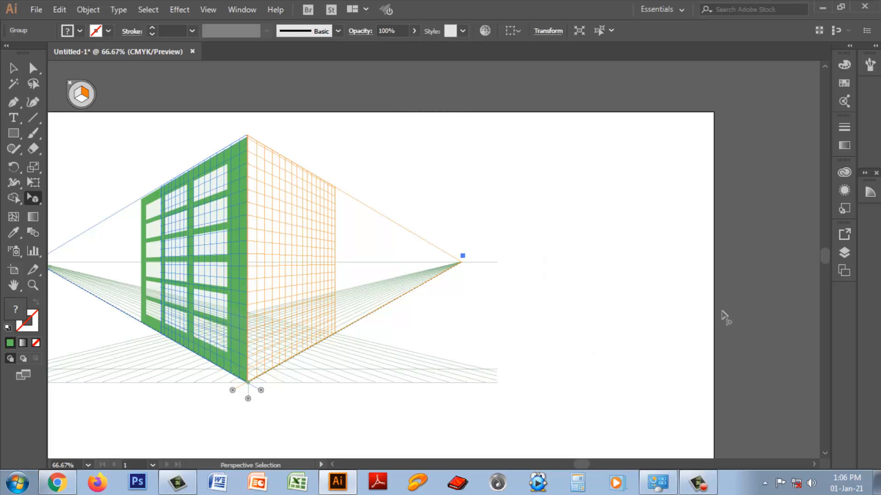
{"action": "key", "text": "ctrl+minus"}
{"action": "key", "text": "ctrl+minus"}
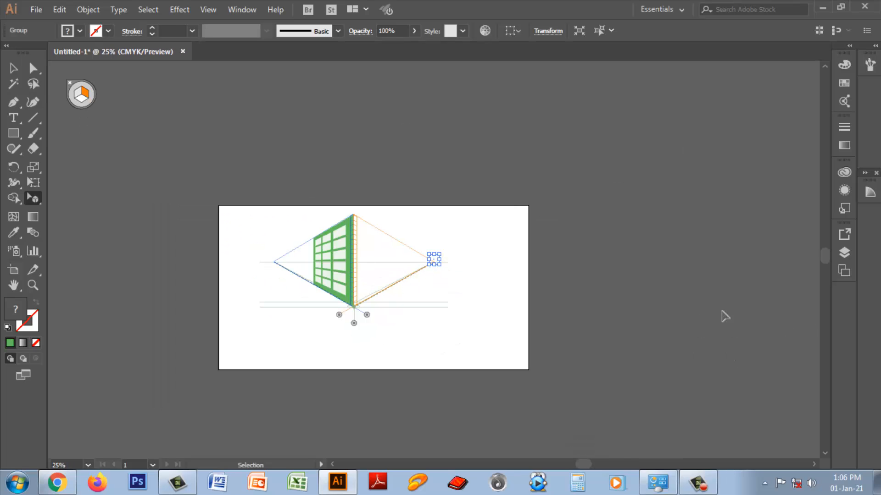
{"action": "key", "text": "ctrl+plus"}
{"action": "key", "text": "ctrl+plus"}
{"action": "key", "text": "ctrl+plus"}
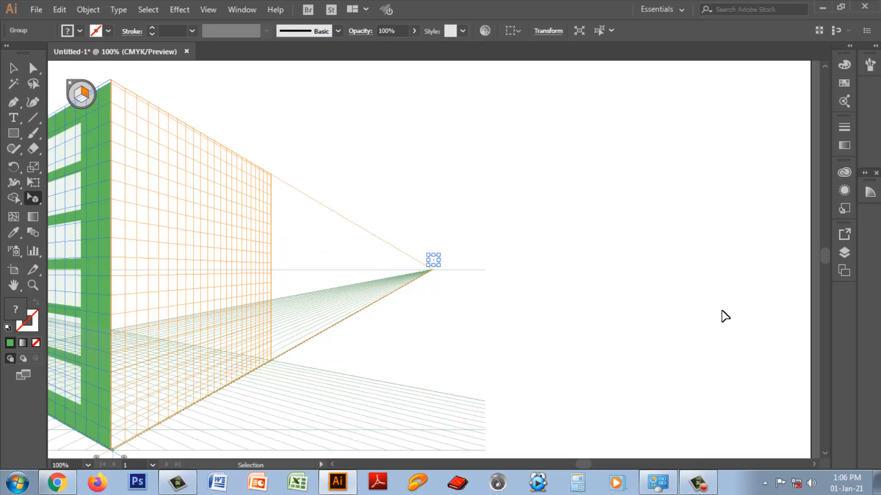
{"action": "key", "text": "ctrl+minus"}
{"action": "key", "text": "ctrl+minus"}
{"action": "key", "text": "ctrl+minus"}
{"action": "key", "text": "ctrl+minus"}
{"action": "key", "text": "ctrl+minus"}
{"action": "key", "text": "ctrl+plus"}
{"action": "key", "text": "ctrl+plus"}
{"action": "key", "text": "ctrl+plus"}
{"action": "key", "text": "ctrl+plus"}
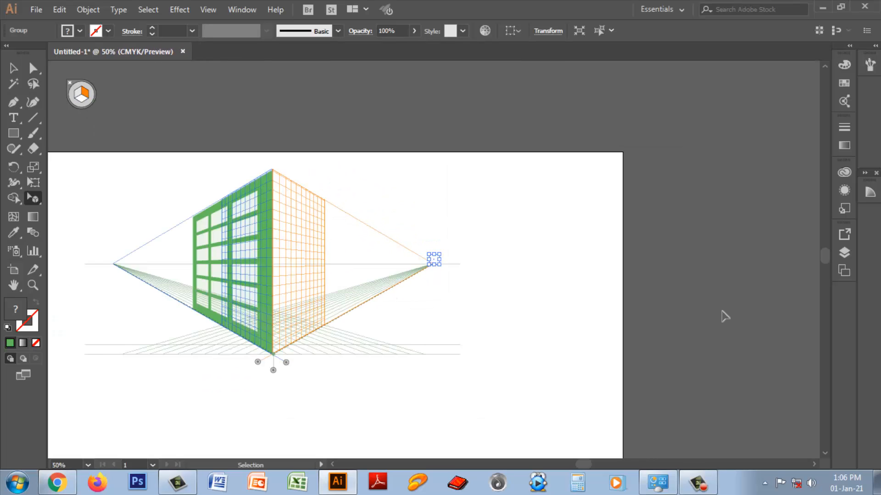
{"action": "key", "text": "ctrl+z"}
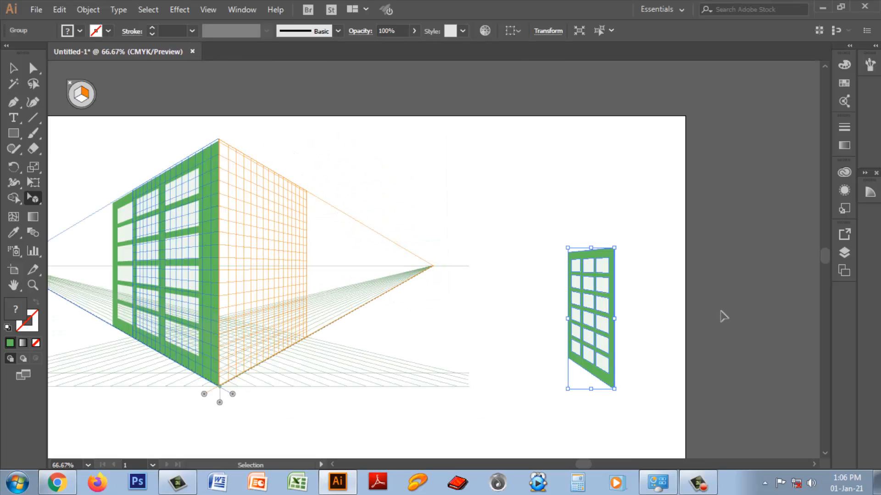
Step: Try to fit the already distorted second facade onto the right plane by moving it to the centre corner and stretching it
{"action": "left_click_drag", "start_coordinate": [605, 260], "coordinate": [643, 299]}
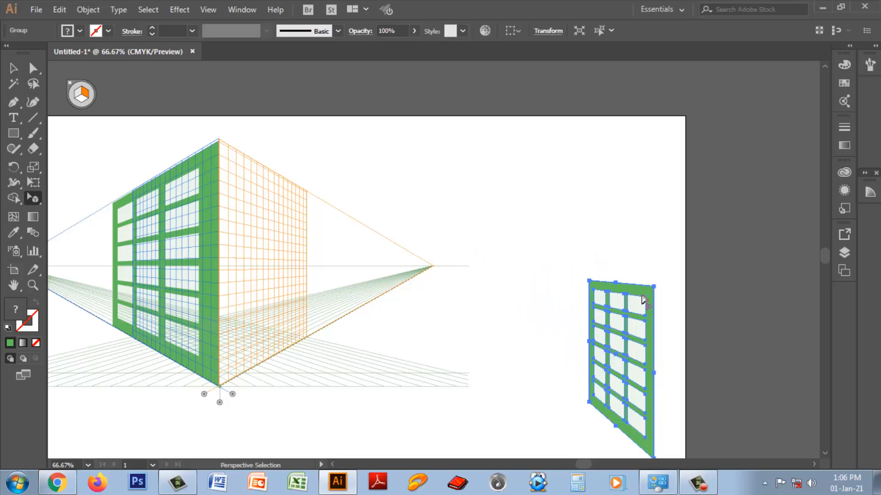
{"action": "key", "text": "v"}
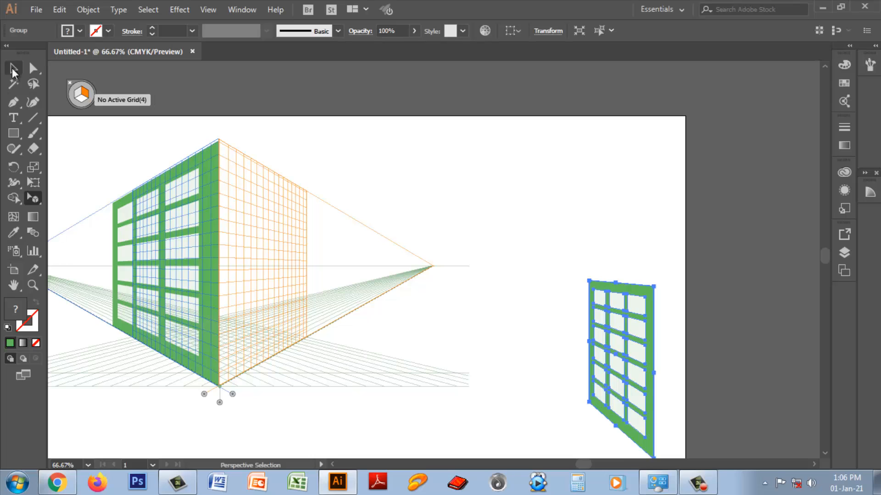
{"action": "left_click_drag", "start_coordinate": [640, 296], "coordinate": [277, 151]}
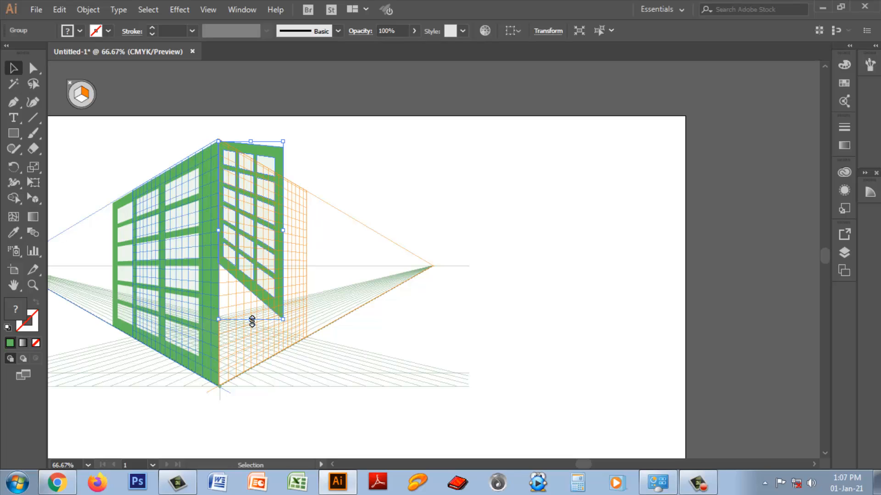
{"action": "left_click_drag", "start_coordinate": [252, 321], "coordinate": [273, 393]}
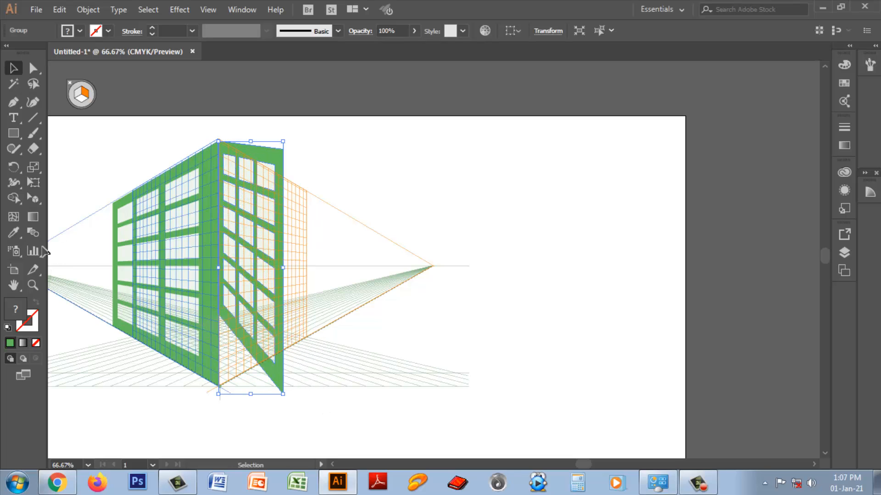
{"action": "left_click_drag", "start_coordinate": [33, 198], "coordinate": [90, 213]}
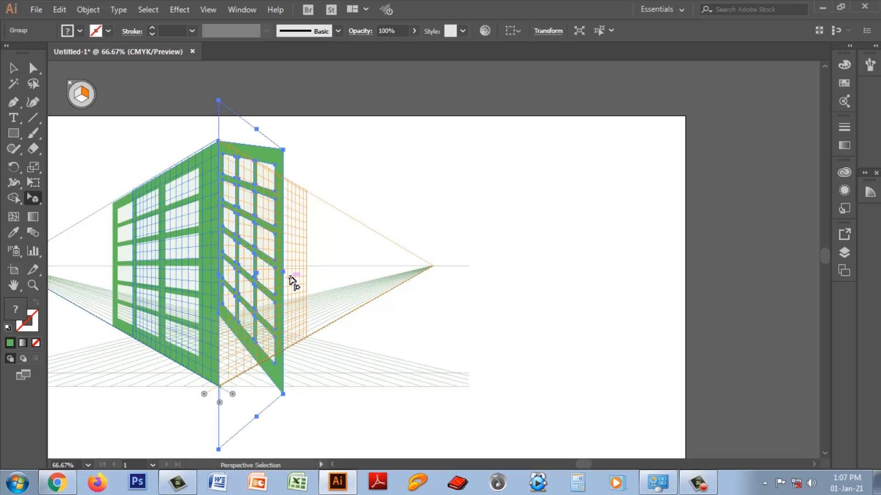
{"action": "left_click_drag", "start_coordinate": [283, 274], "coordinate": [308, 268]}
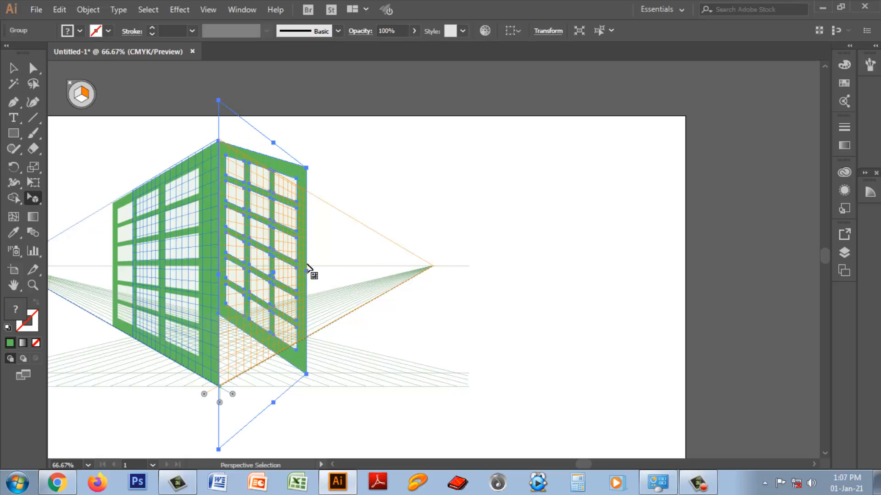
{"action": "left_click_drag", "start_coordinate": [235, 338], "coordinate": [221, 388]}
{"action": "left_click_drag", "start_coordinate": [306, 417], "coordinate": [303, 360]}
{"action": "left_click", "coordinate": [302, 360]}
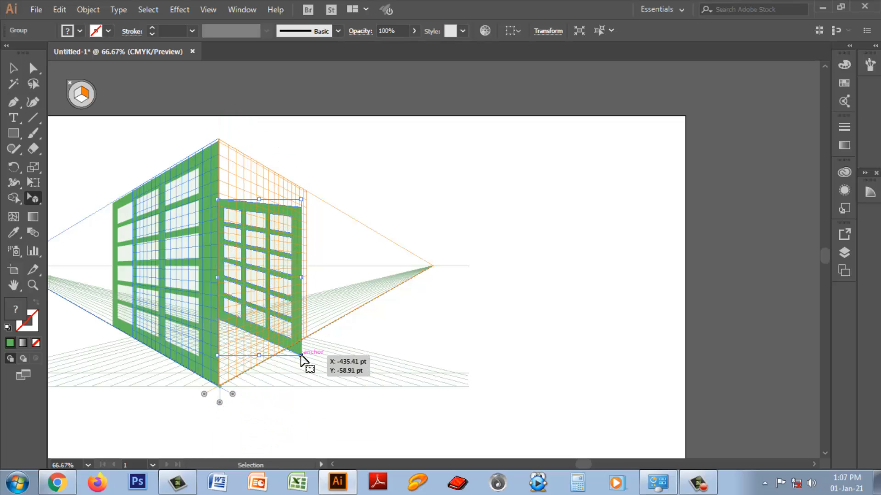
Step: Undo the moves and stretches of the second facade, back to the flat original beside the artboard
{"action": "key", "text": "ctrl+z"}
{"action": "key", "text": "ctrl+z"}
{"action": "key", "text": "ctrl+z"}
{"action": "key", "text": "ctrl+z"}
{"action": "key", "text": "ctrl+z"}
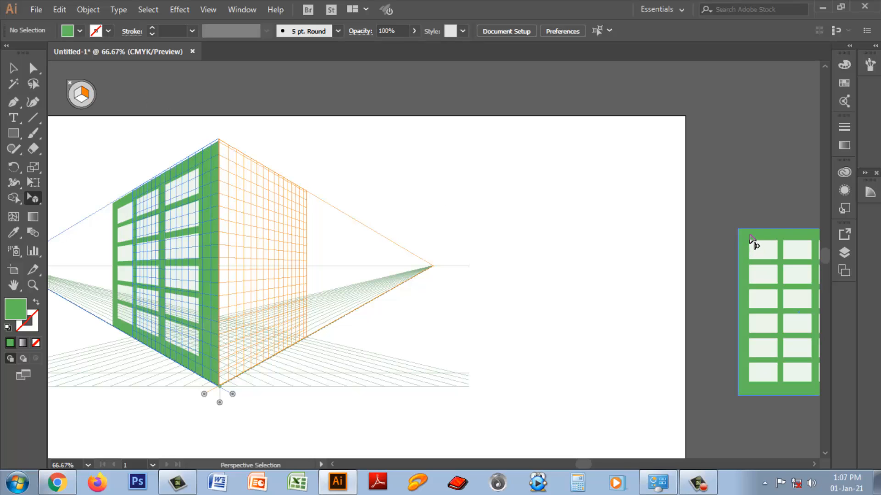
Step: Move the flat second facade over the right part of the grid and attach it to the right plane with the Perspective Selection tool
{"action": "left_click", "coordinate": [12, 68]}
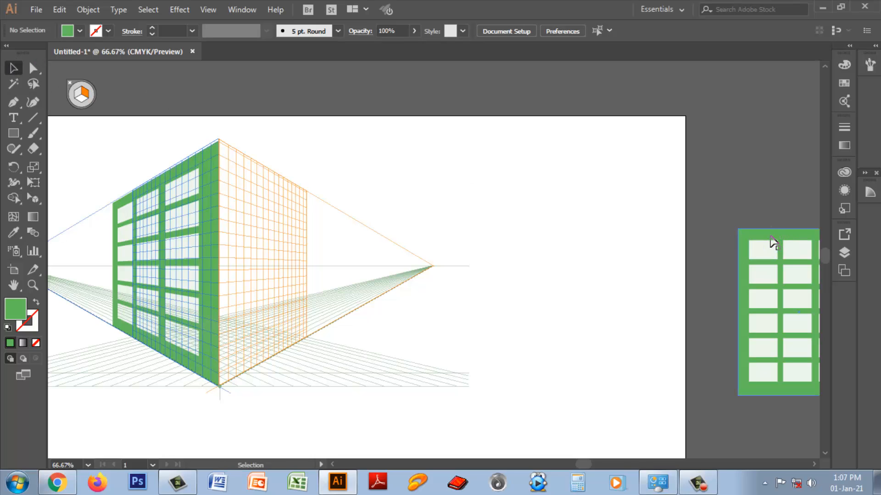
{"action": "left_click_drag", "start_coordinate": [767, 238], "coordinate": [252, 194]}
{"action": "left_click_drag", "start_coordinate": [33, 198], "coordinate": [87, 216]}
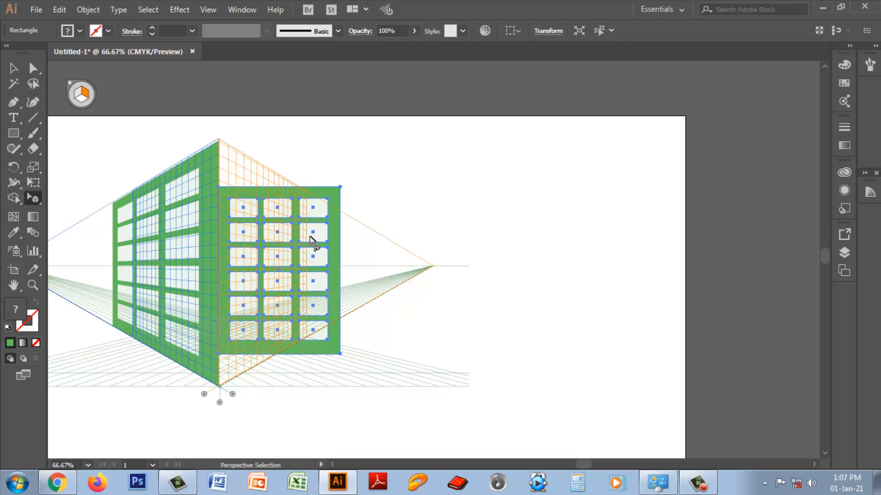
{"action": "left_click_drag", "start_coordinate": [312, 241], "coordinate": [287, 220]}
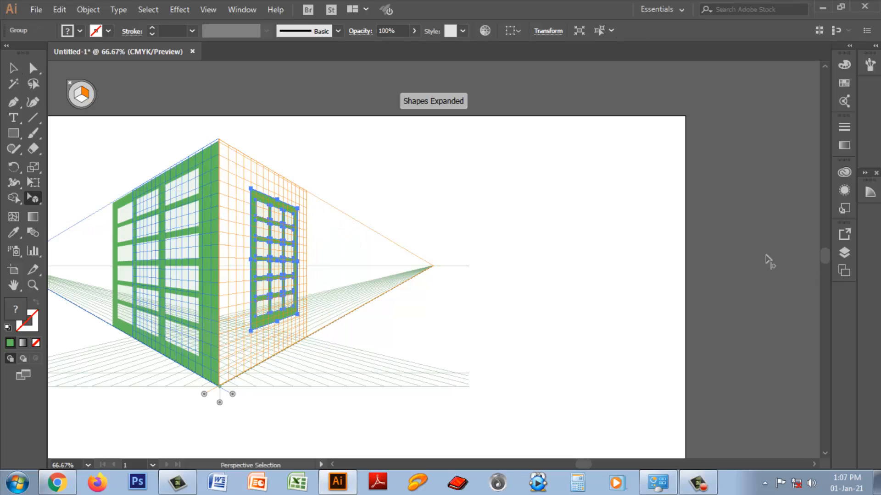
Step: Align the facade with the grid's top centre corner and stretch it down and outward to fill the right plane
{"action": "left_click_drag", "start_coordinate": [270, 195], "coordinate": [245, 158]}
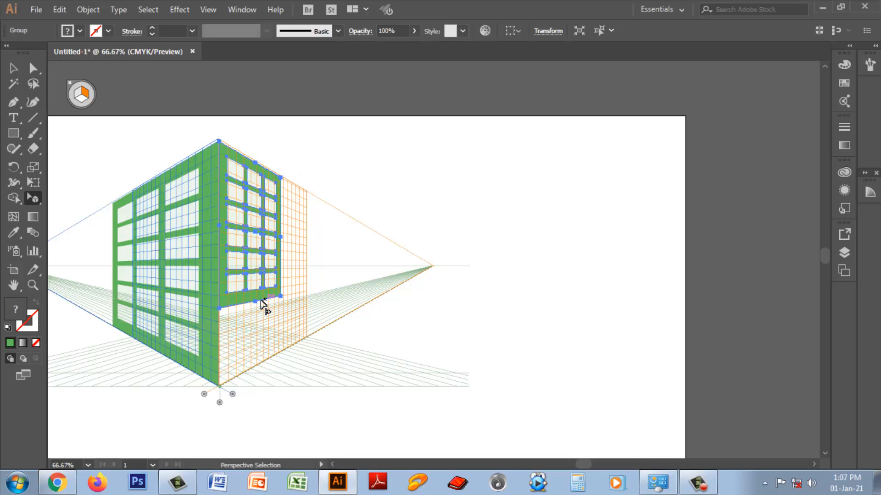
{"action": "left_click_drag", "start_coordinate": [256, 303], "coordinate": [283, 340]}
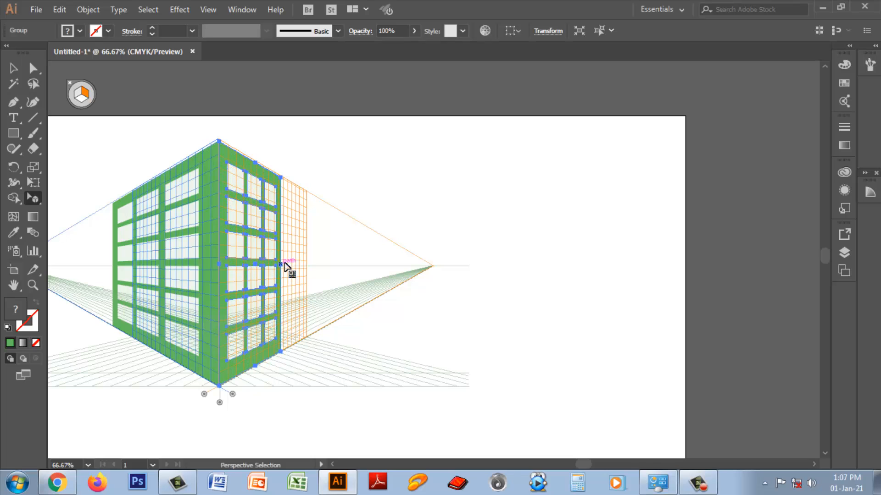
{"action": "left_click_drag", "start_coordinate": [284, 264], "coordinate": [308, 265]}
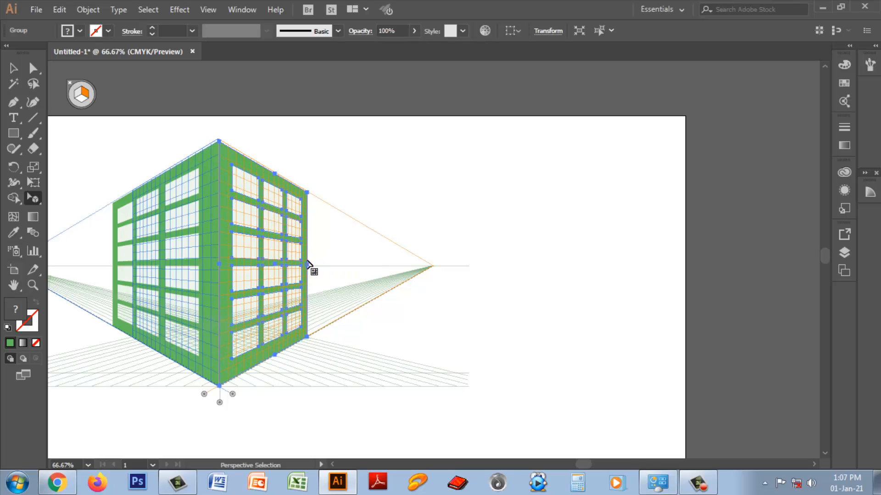
{"action": "left_click", "coordinate": [765, 327]}
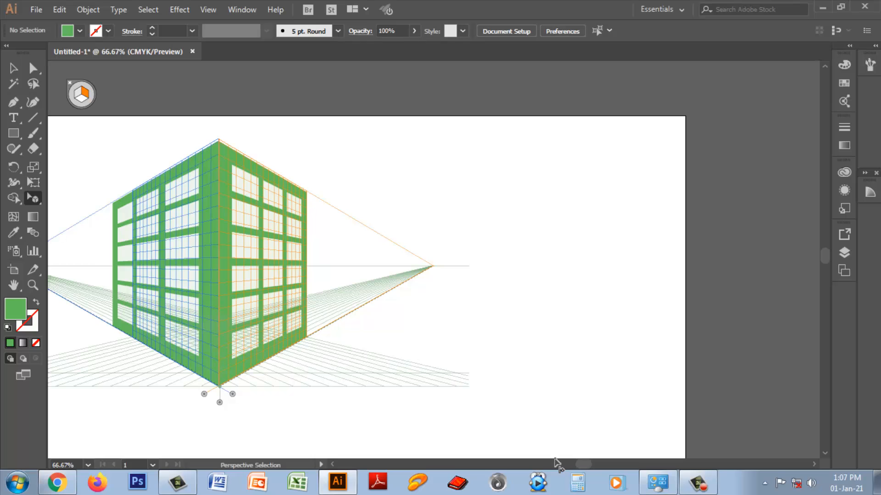
Step: Fit the left facade between the left plane's outer edge and the centre corner, raising its top edge to the grid
{"action": "left_click_drag", "start_coordinate": [587, 459], "coordinate": [573, 462]}
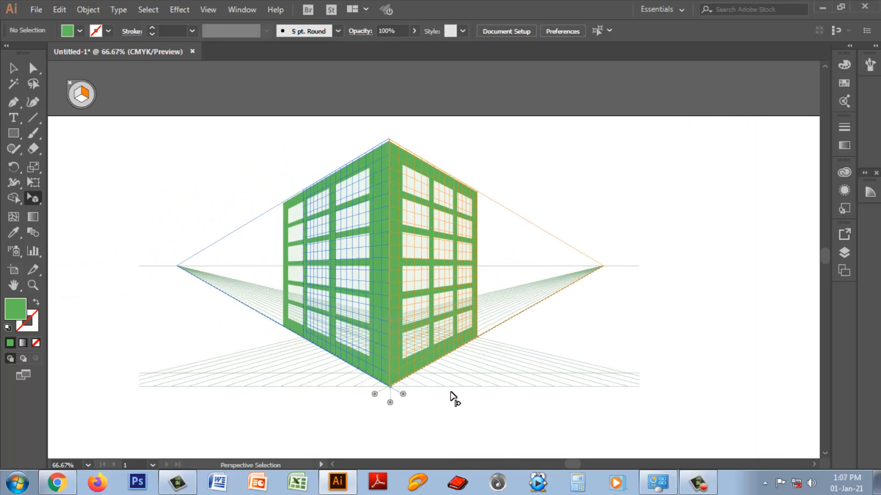
{"action": "left_click_drag", "start_coordinate": [299, 257], "coordinate": [304, 261]}
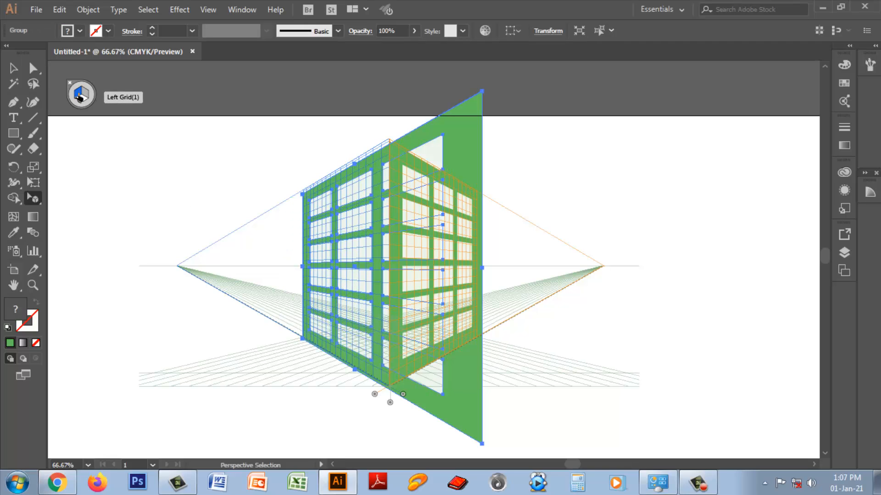
{"action": "left_click_drag", "start_coordinate": [482, 269], "coordinate": [389, 258]}
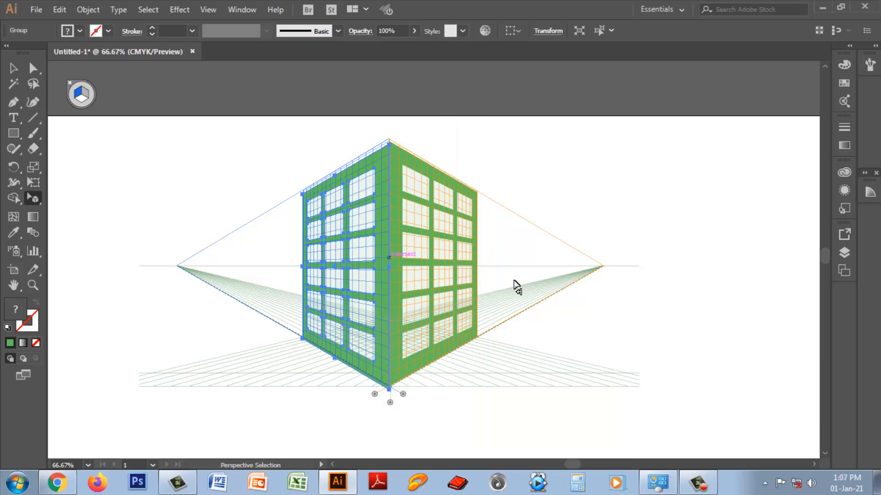
{"action": "left_click_drag", "start_coordinate": [335, 175], "coordinate": [335, 170]}
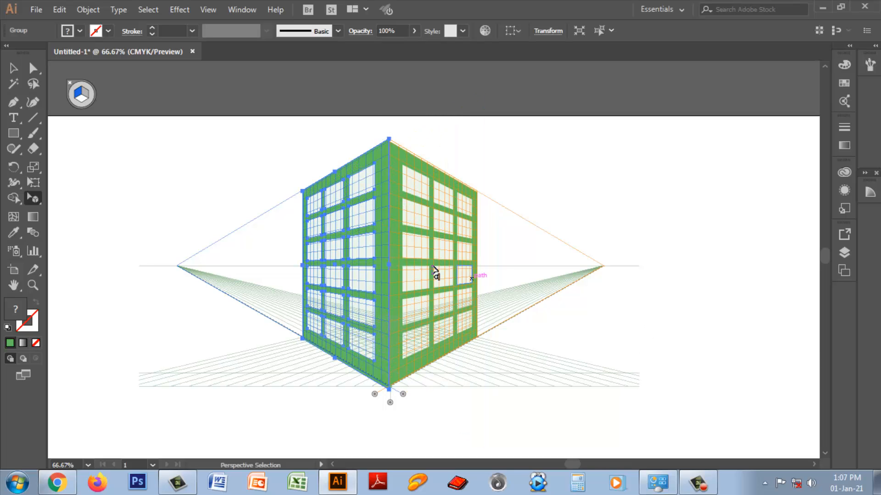
Step: Nudge the left facade up onto the ground corner and realign its top edge with the grid's upper line
{"action": "key", "text": "Down"}
{"action": "key", "text": "Down"}
{"action": "key", "text": "Down"}
{"action": "key", "text": "Up"}
{"action": "key", "text": "Up"}
{"action": "key", "text": "Up"}
{"action": "key", "text": "Up"}
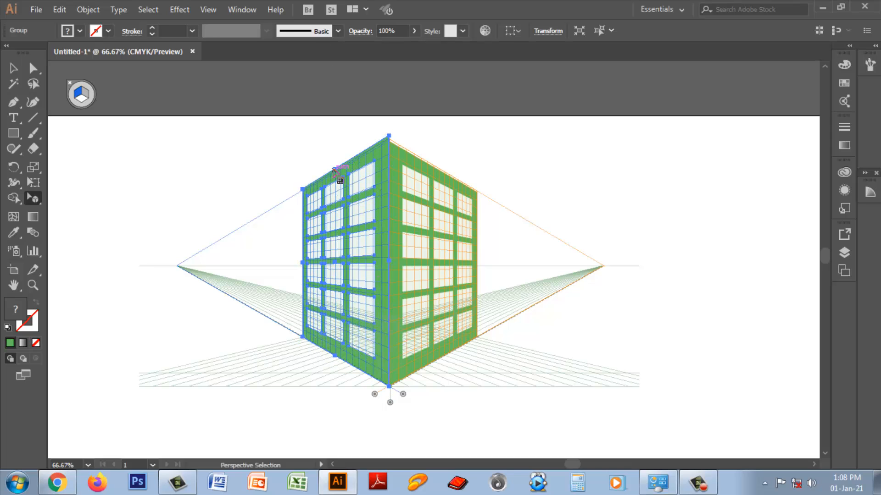
{"action": "left_click_drag", "start_coordinate": [333, 171], "coordinate": [334, 177]}
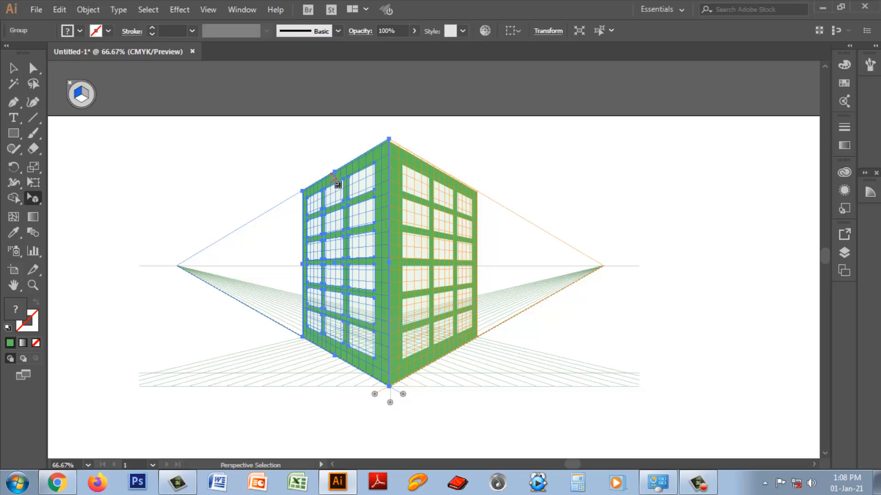
{"action": "left_click", "coordinate": [645, 238]}
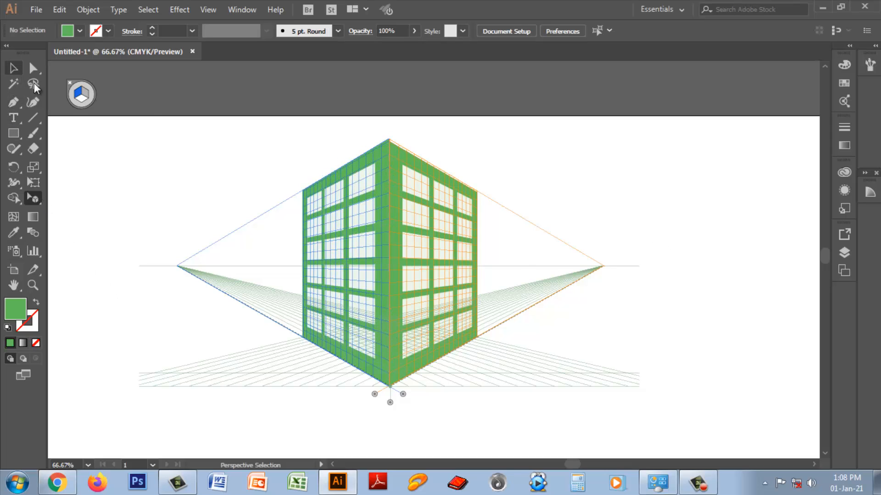
Step: Make the ground plane active and draw a wide green rectangle across the lower part of the building
{"action": "key", "text": "2"}
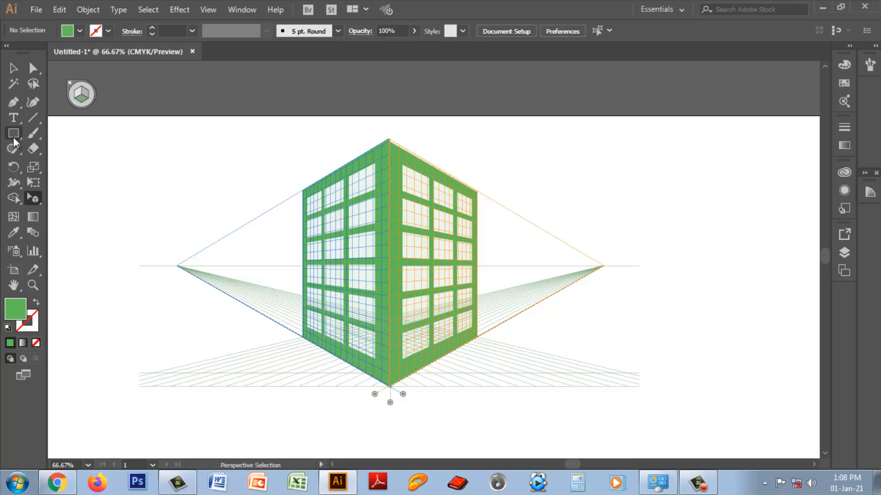
{"action": "left_click_drag", "start_coordinate": [13, 133], "coordinate": [55, 135]}
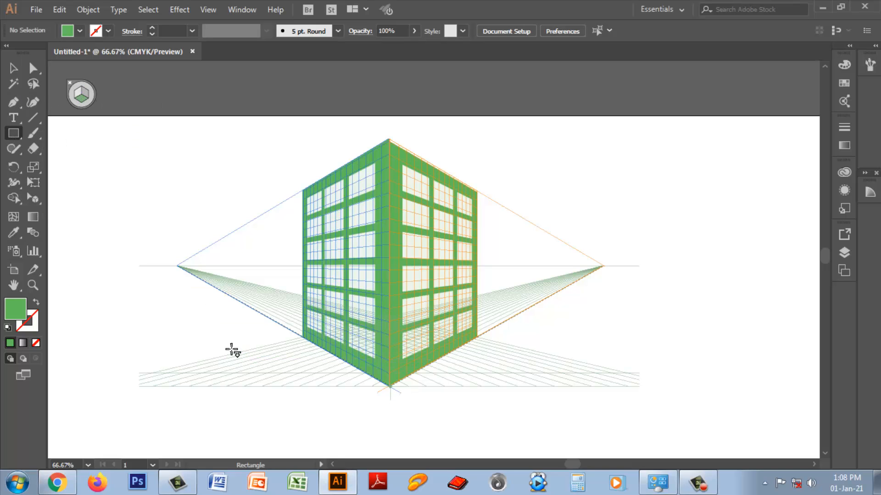
{"action": "left_click_drag", "start_coordinate": [229, 344], "coordinate": [473, 366]}
{"action": "mouse_move", "coordinate": [579, 327]}
{"action": "left_mouse_down"}
{"action": "mouse_move", "coordinate": [633, 370]}
{"action": "mouse_move", "coordinate": [635, 289]}
{"action": "mouse_move", "coordinate": [646, 300]}
{"action": "left_mouse_up"}
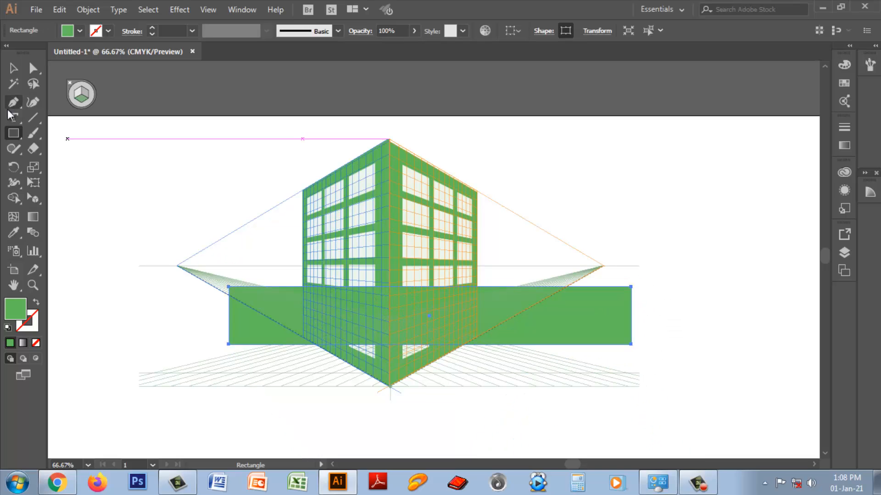
Step: Move the green rectangle down under the building's base and extend its upper edge to make it taller
{"action": "left_click", "coordinate": [13, 69]}
{"action": "left_click_drag", "start_coordinate": [458, 321], "coordinate": [418, 375]}
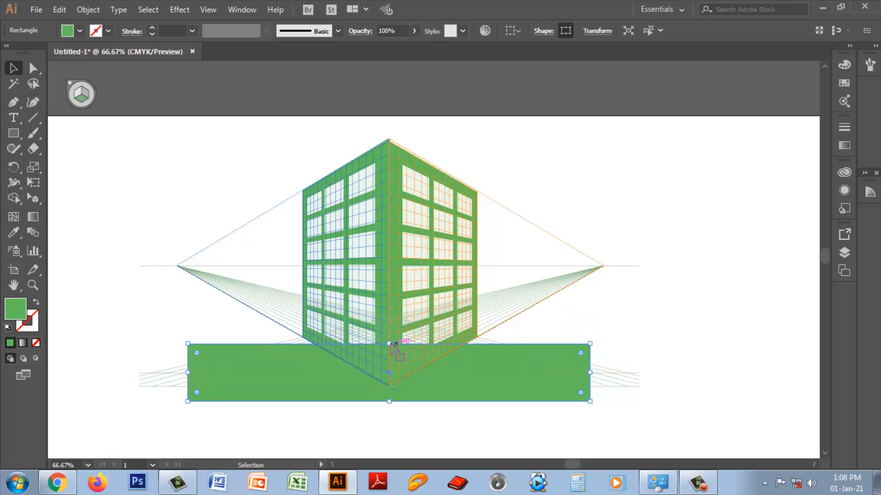
{"action": "left_click_drag", "start_coordinate": [390, 344], "coordinate": [391, 326]}
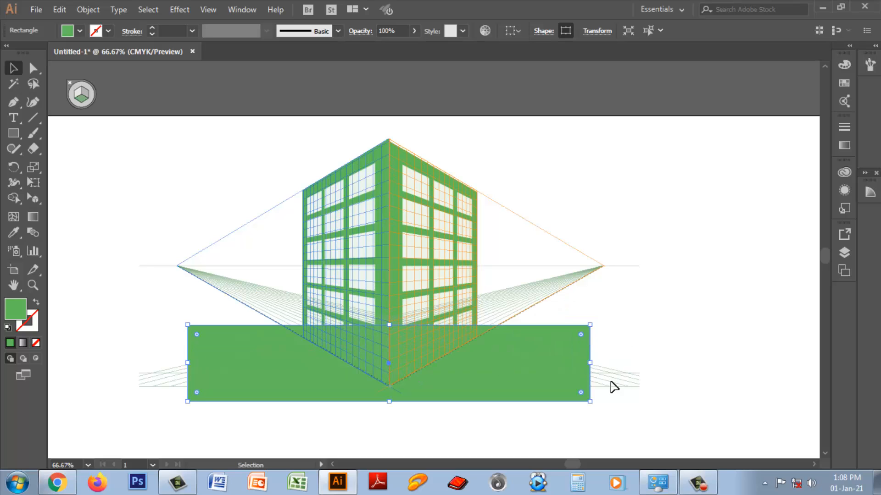
{"action": "left_click", "coordinate": [676, 394]}
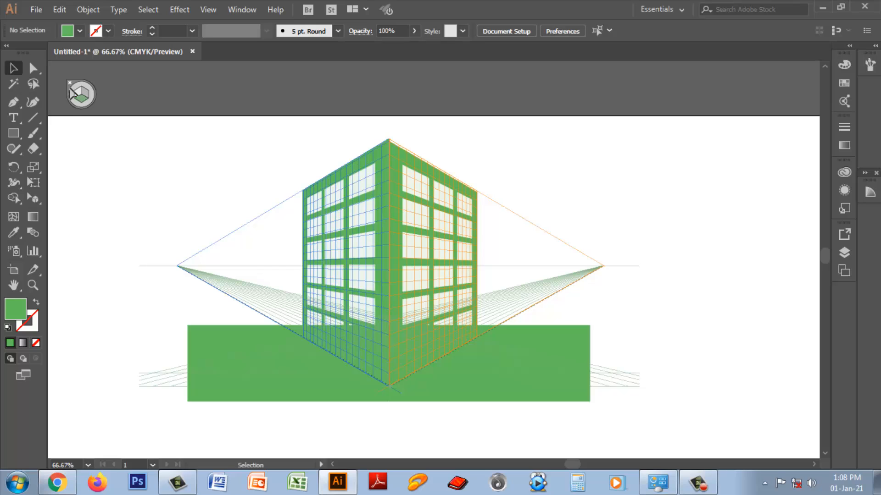
Step: Hide the perspective grid
{"action": "left_click", "coordinate": [203, 10]}
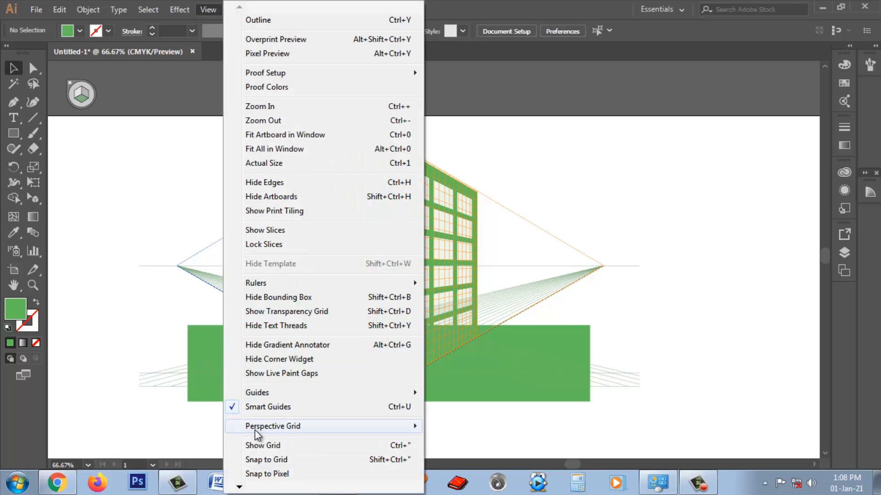
{"action": "mouse_move", "coordinate": [269, 426]}
{"action": "left_click", "coordinate": [459, 284]}
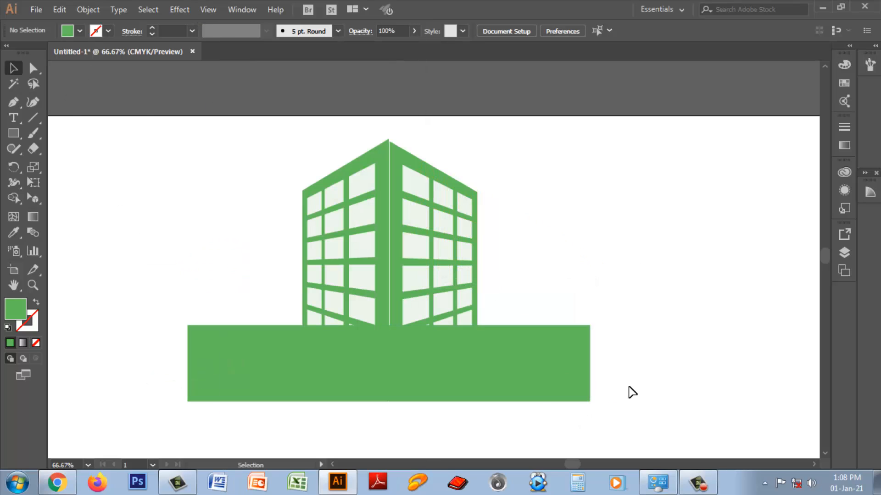
Step: Send the green ground rectangle to the back, behind both facades
{"action": "left_click", "coordinate": [586, 393]}
{"action": "right_click", "coordinate": [437, 361]}
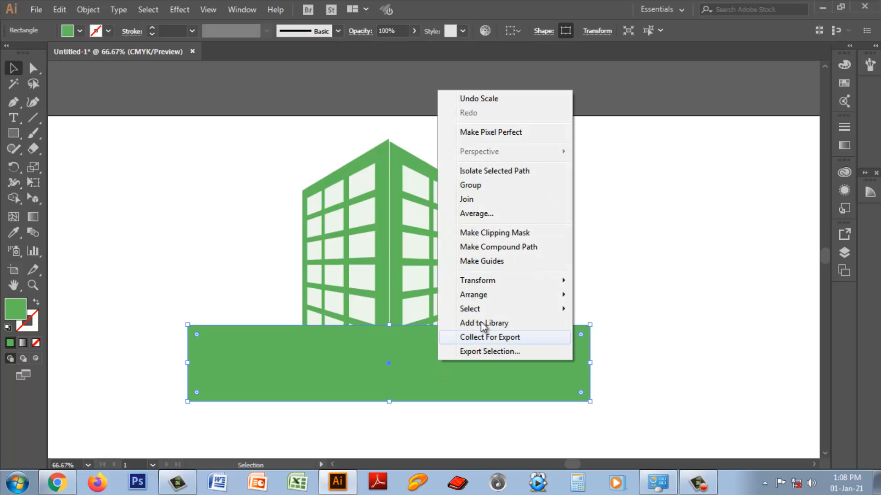
{"action": "mouse_move", "coordinate": [481, 302]}
{"action": "left_click", "coordinate": [614, 337]}
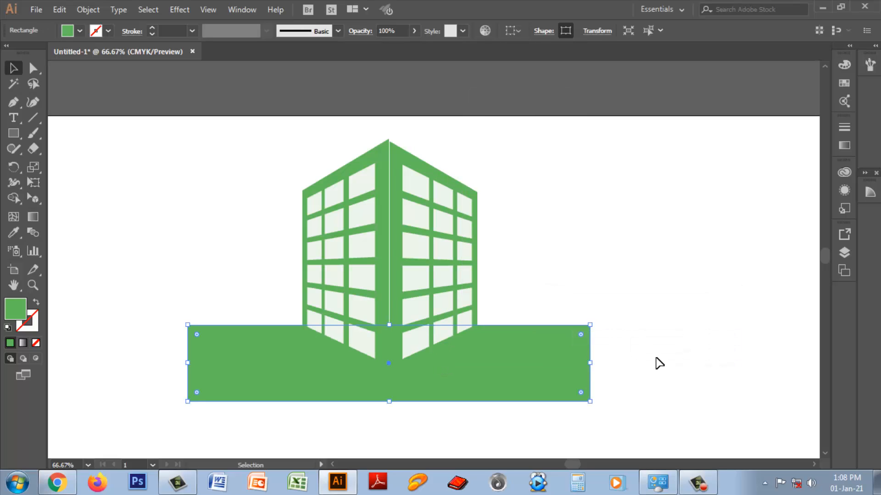
{"action": "left_click", "coordinate": [656, 362]}
Step: Nudge the right facade slightly left and up until it meets the left facade and closes the corner gap
{"action": "left_click", "coordinate": [398, 161]}
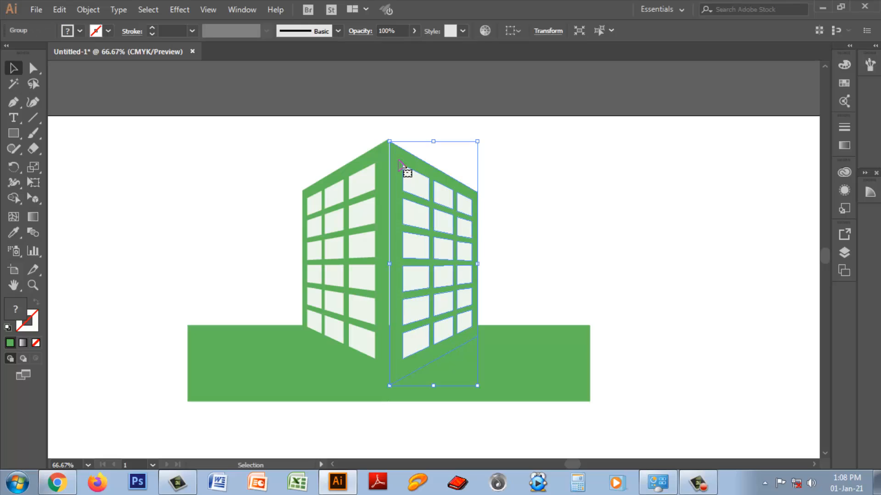
{"action": "key", "text": "Left"}
{"action": "key", "text": "Up"}
{"action": "key", "text": "Up"}
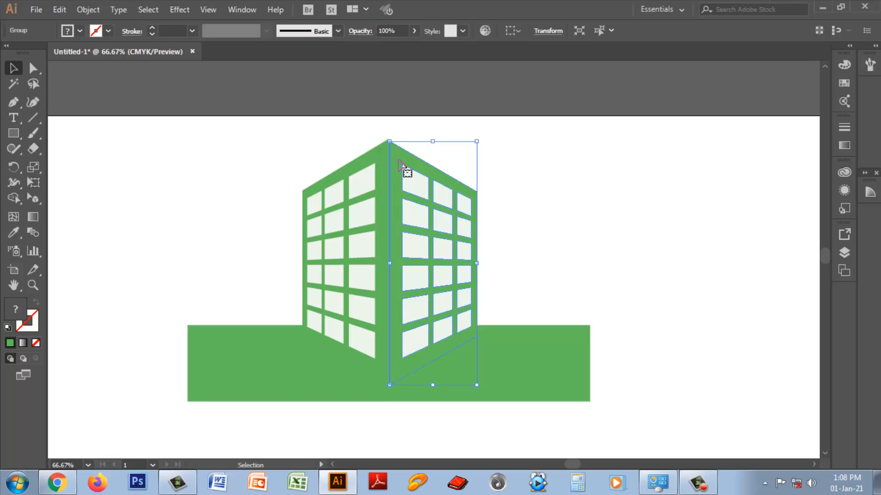
{"action": "left_click", "coordinate": [659, 251]}
{"action": "left_click", "coordinate": [396, 156]}
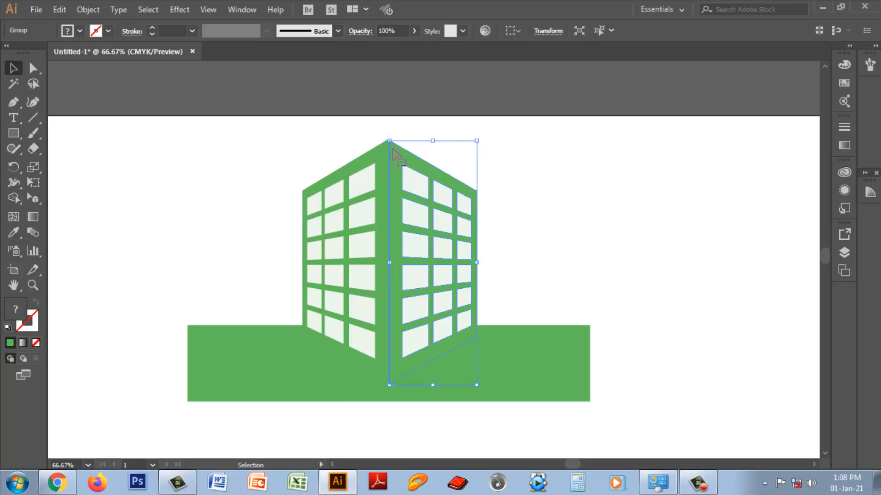
{"action": "key", "text": "Left"}
{"action": "key", "text": "Up"}
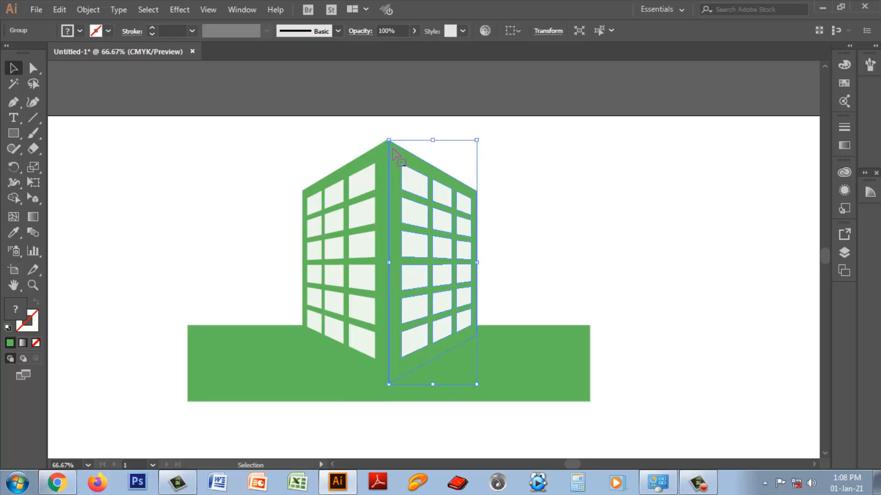
{"action": "left_click", "coordinate": [668, 223]}
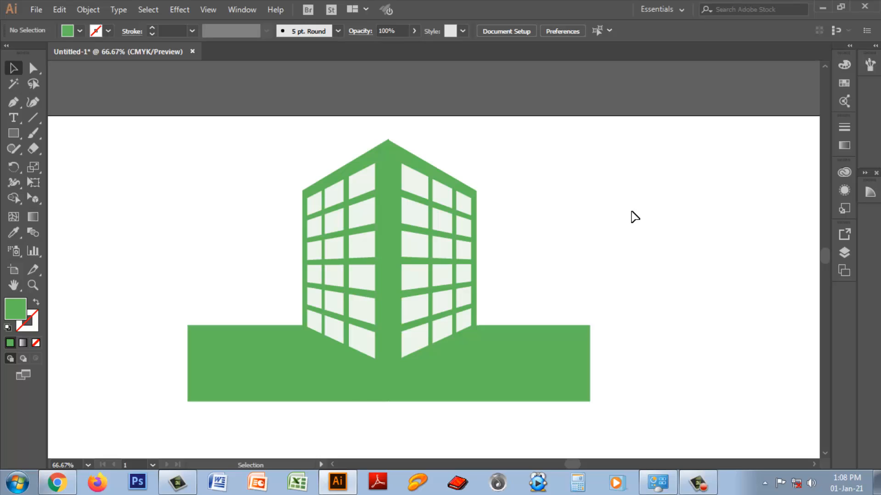
Step: Show the perspective grid with the Perspective Grid tool and view the Perspective Grid Options
{"action": "left_click", "coordinate": [36, 198]}
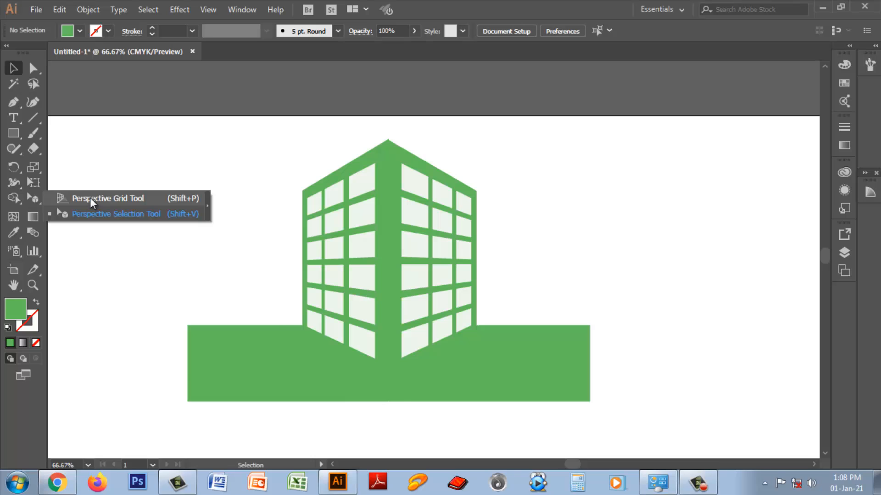
{"action": "left_click", "coordinate": [90, 198]}
{"action": "double_click", "coordinate": [36, 197]}
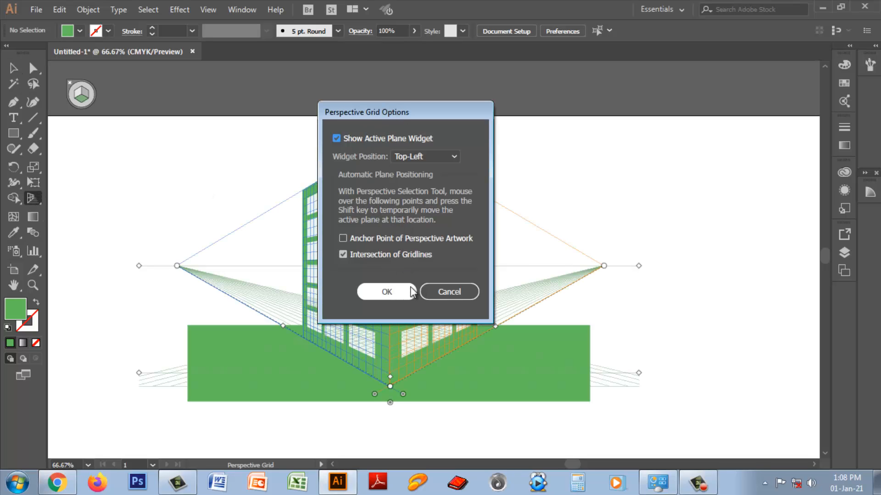
{"action": "left_click", "coordinate": [447, 289]}
Step: Switch to the Perspective Selection tool and set the active plane widget's position to Bottom-Left in the grid options
{"action": "left_click", "coordinate": [34, 201]}
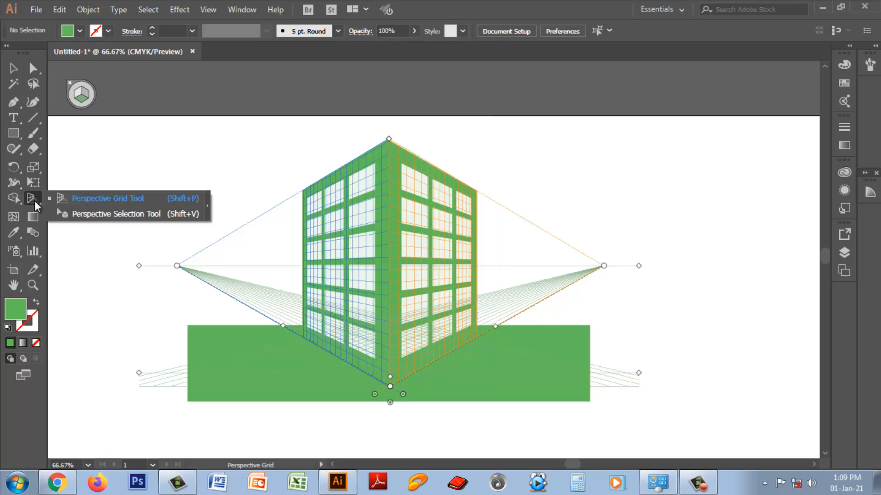
{"action": "left_click", "coordinate": [84, 215]}
{"action": "double_click", "coordinate": [34, 198]}
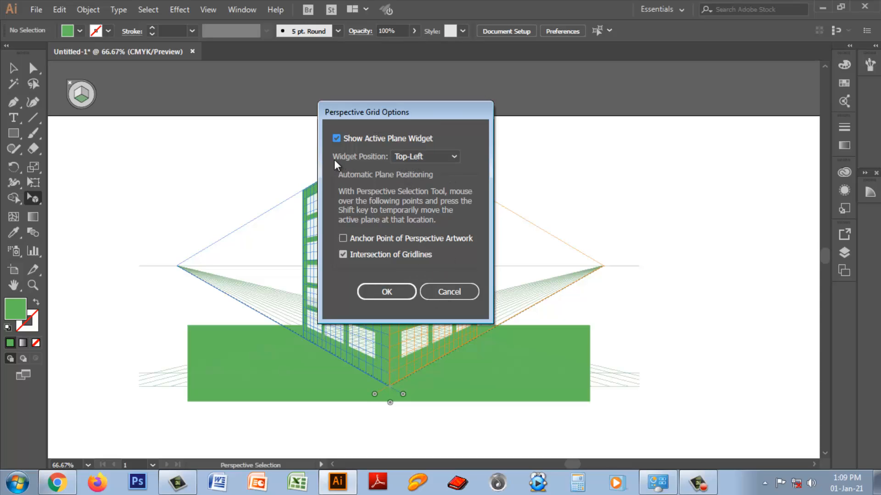
{"action": "left_click", "coordinate": [428, 158]}
{"action": "left_click", "coordinate": [424, 198]}
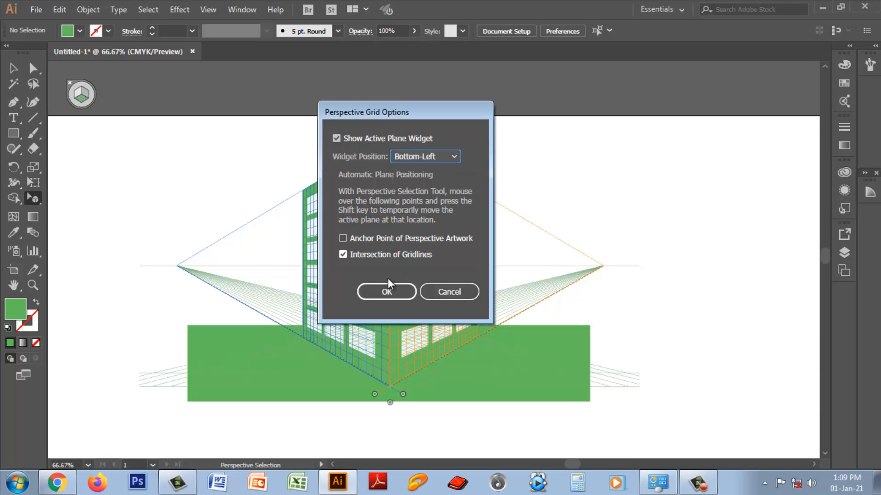
{"action": "left_click", "coordinate": [386, 289]}
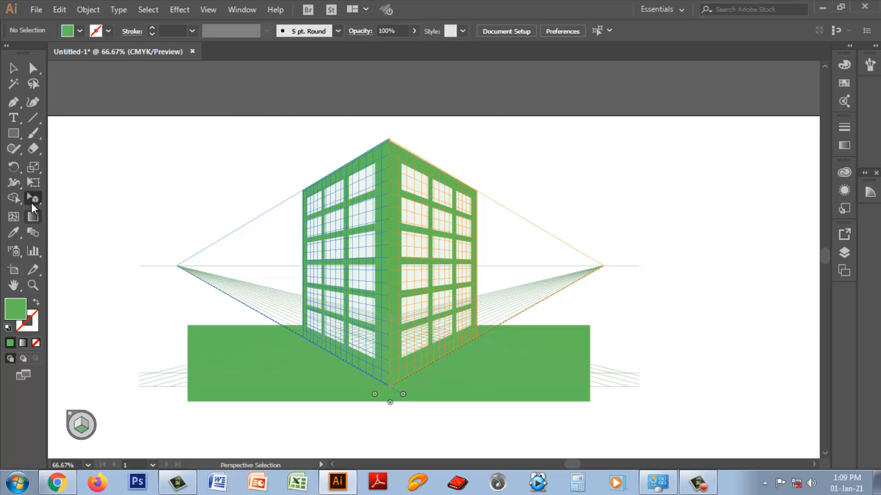
Step: Set the active plane widget's position back to Top-Left in the Perspective Grid Options
{"action": "double_click", "coordinate": [31, 200]}
{"action": "left_click", "coordinate": [455, 154]}
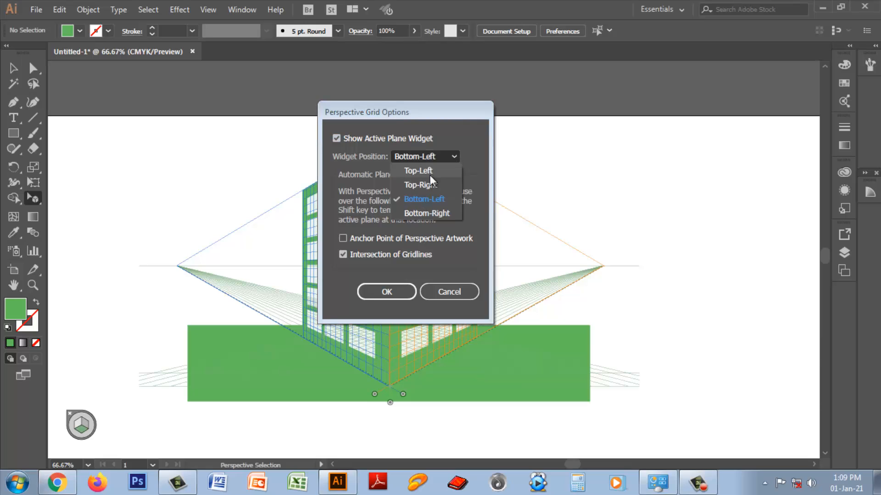
{"action": "left_click", "coordinate": [426, 171]}
{"action": "left_click", "coordinate": [387, 291]}
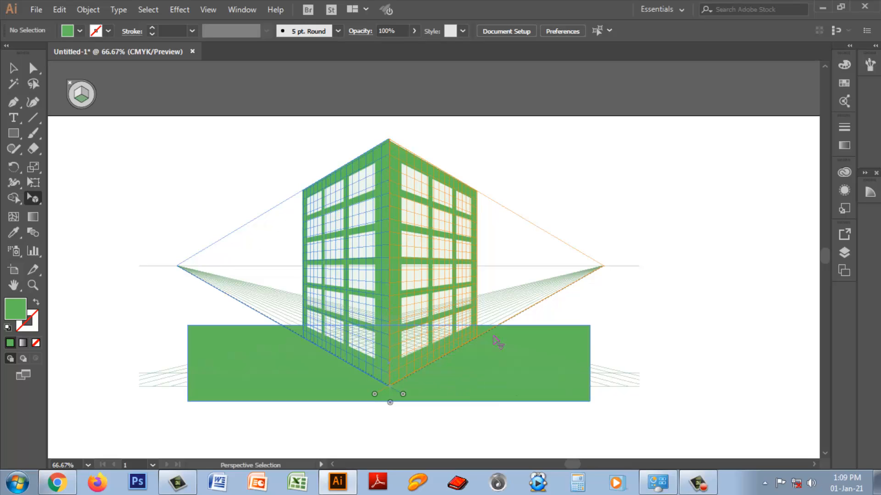
Step: Return to the Selection tool and hide the perspective grid
{"action": "left_click", "coordinate": [12, 70]}
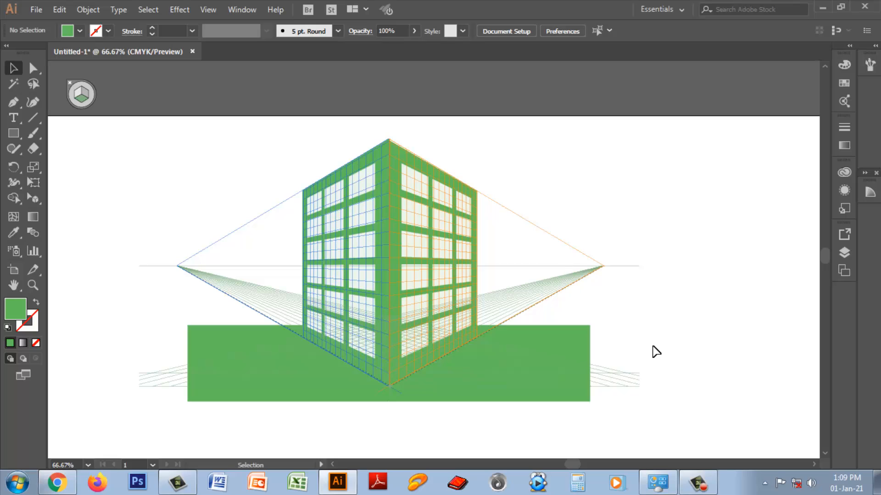
{"action": "scroll", "coordinate": [656, 352], "scroll_direction": "down", "scroll_amount": 1}
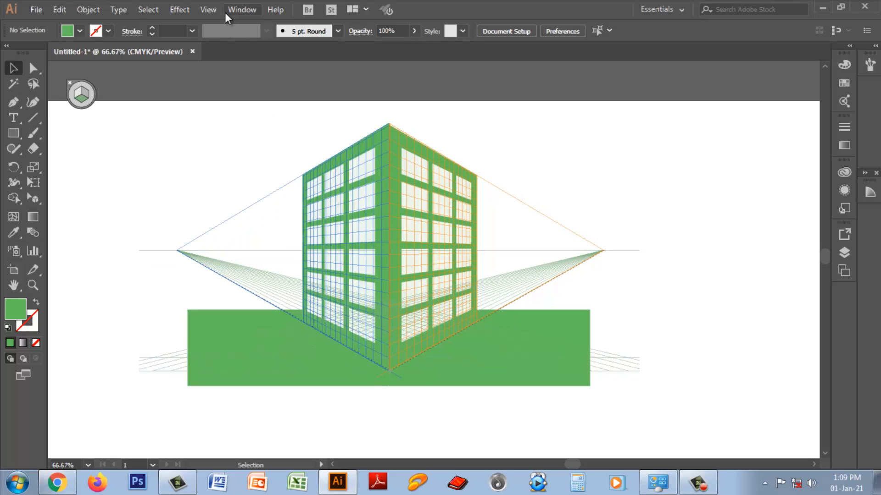
{"action": "left_click", "coordinate": [210, 10]}
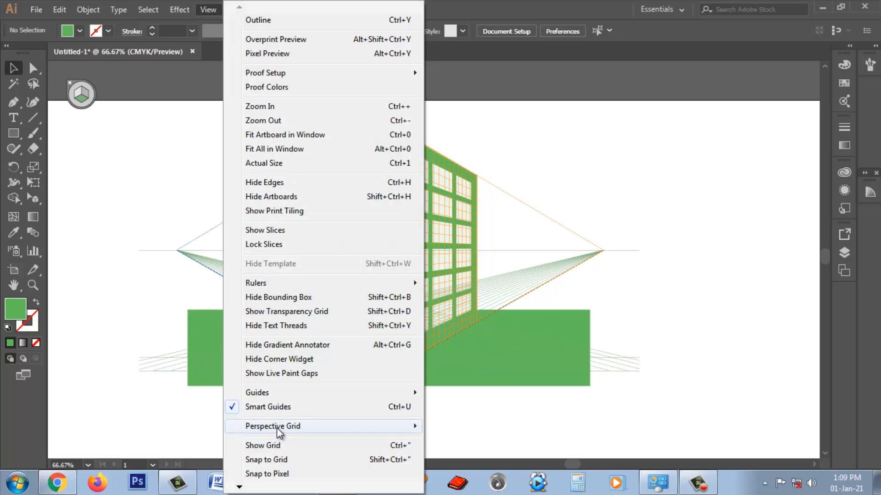
{"action": "mouse_move", "coordinate": [276, 427]}
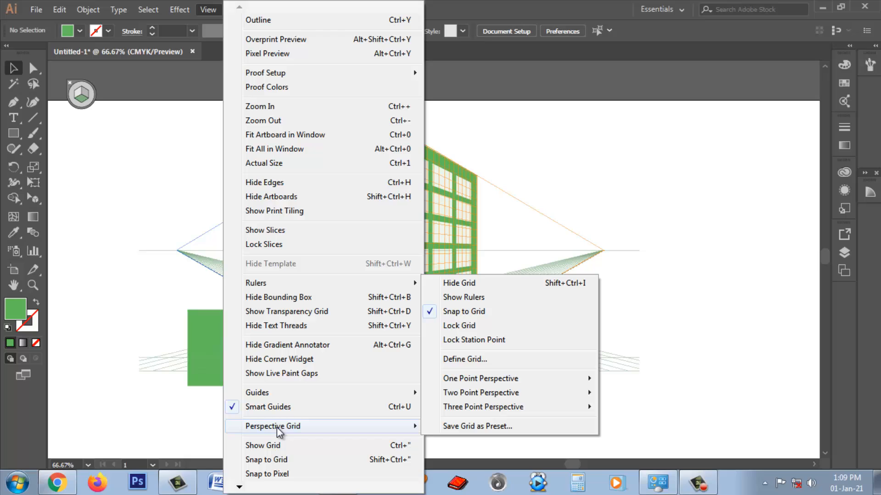
{"action": "left_click", "coordinate": [471, 283]}
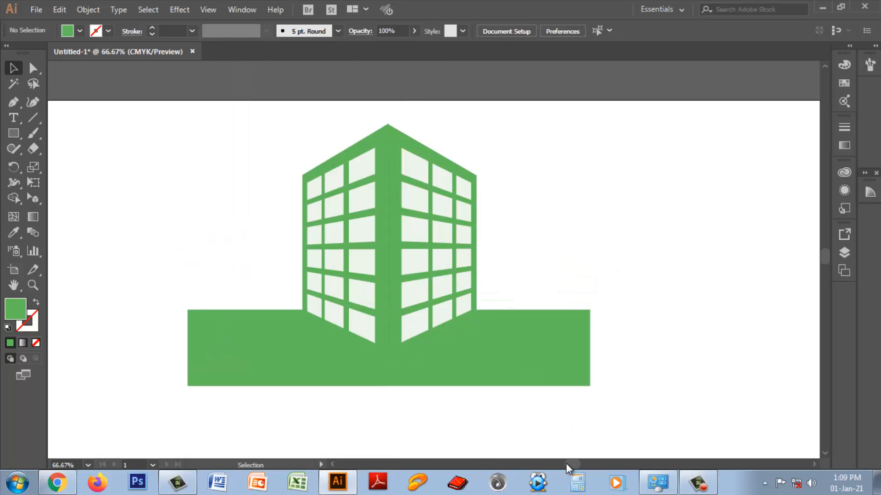
Step: Group both facades with the ground rectangle and move the group to the right, across the artboard's right edge
{"action": "left_click_drag", "start_coordinate": [567, 465], "coordinate": [578, 463]}
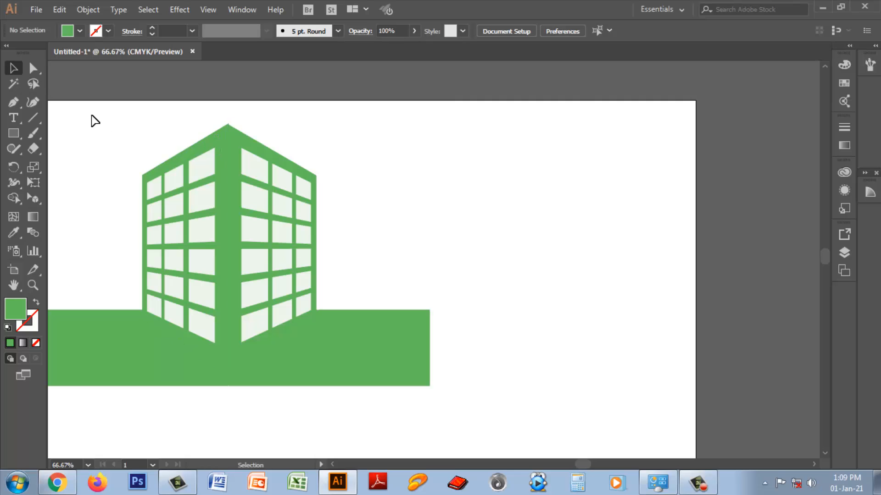
{"action": "left_click_drag", "start_coordinate": [92, 116], "coordinate": [411, 312]}
{"action": "right_click", "coordinate": [207, 195]}
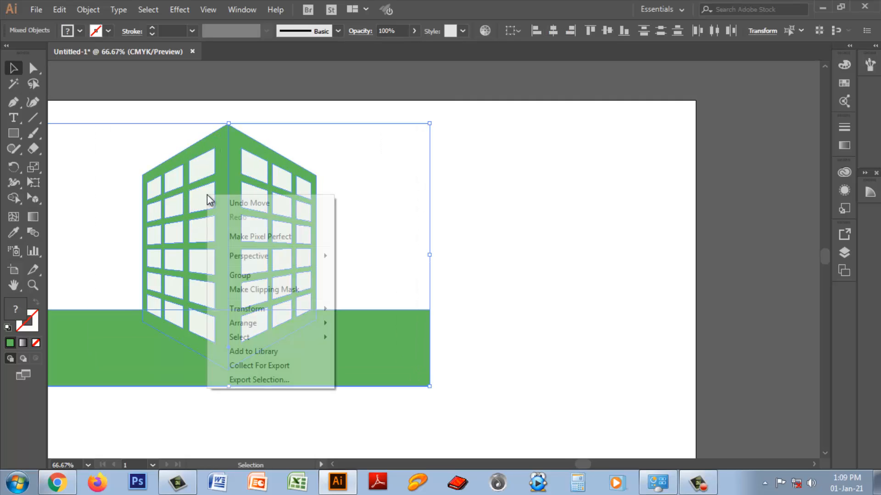
{"action": "left_click", "coordinate": [254, 274]}
{"action": "left_click_drag", "start_coordinate": [238, 180], "coordinate": [670, 205]}
Step: Display the perspective grid on the emptied artboard area with the Perspective Grid tool
{"action": "mouse_move", "coordinate": [585, 463]}
{"action": "left_mouse_down"}
{"action": "mouse_move", "coordinate": [557, 467]}
{"action": "mouse_move", "coordinate": [568, 465]}
{"action": "left_mouse_up"}
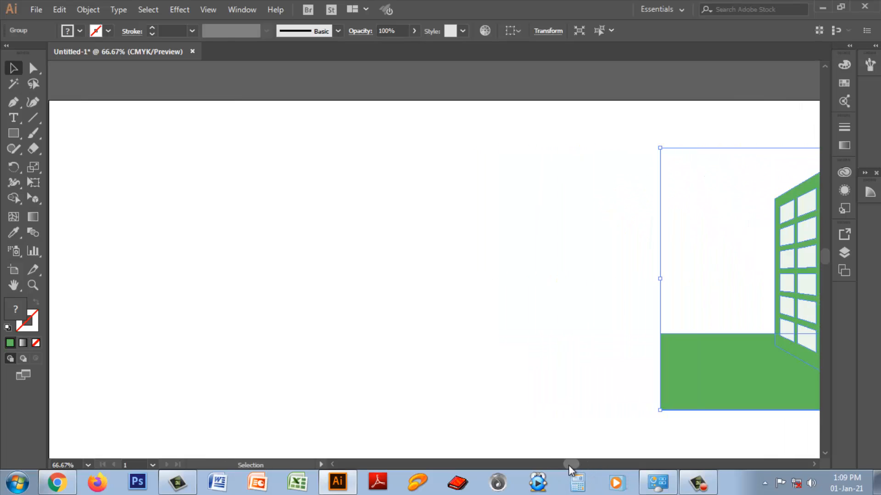
{"action": "left_click", "coordinate": [34, 197]}
{"action": "left_click", "coordinate": [89, 200]}
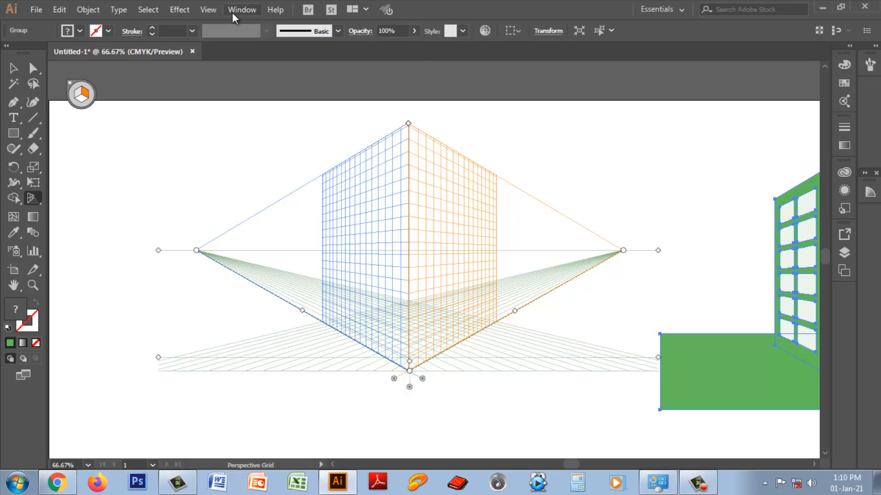
Step: Switch the perspective grid to the one-point preset [1P-Normal View]
{"action": "left_click", "coordinate": [210, 10]}
{"action": "mouse_move", "coordinate": [275, 422]}
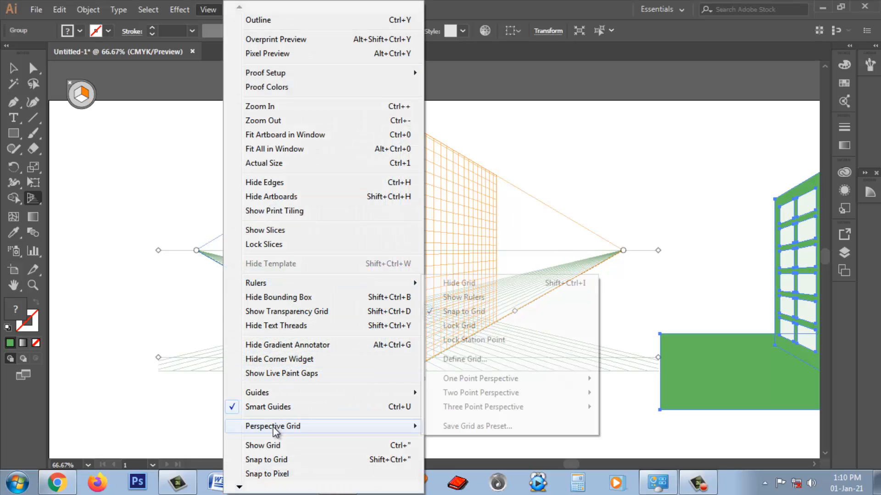
{"action": "mouse_move", "coordinate": [464, 379]}
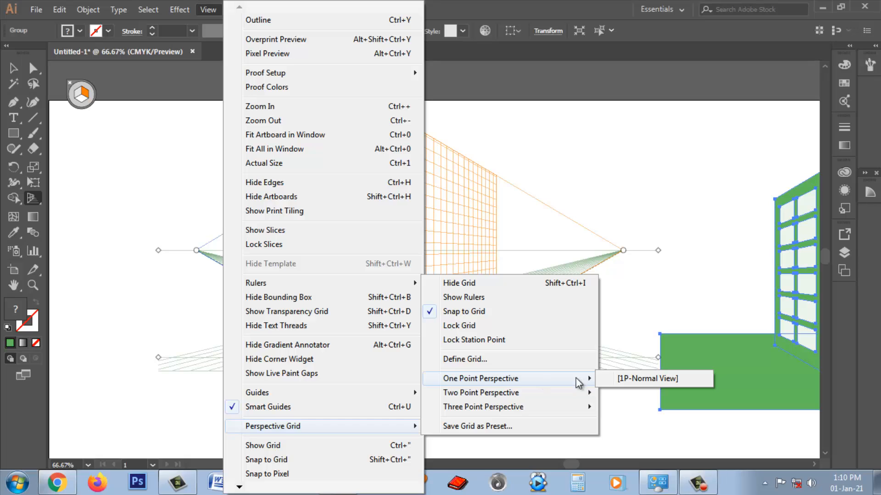
{"action": "left_click", "coordinate": [635, 379]}
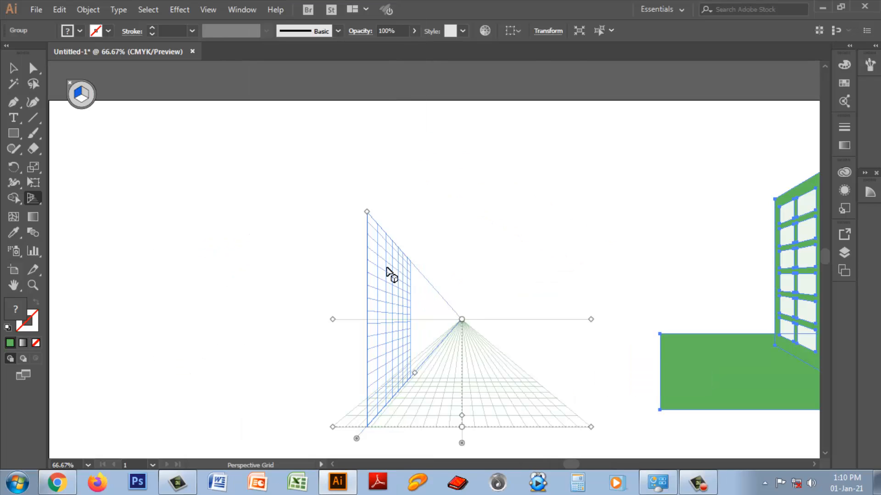
Step: Switch the perspective grid to the three-point preset [3P-Normal View]
{"action": "left_click", "coordinate": [206, 10]}
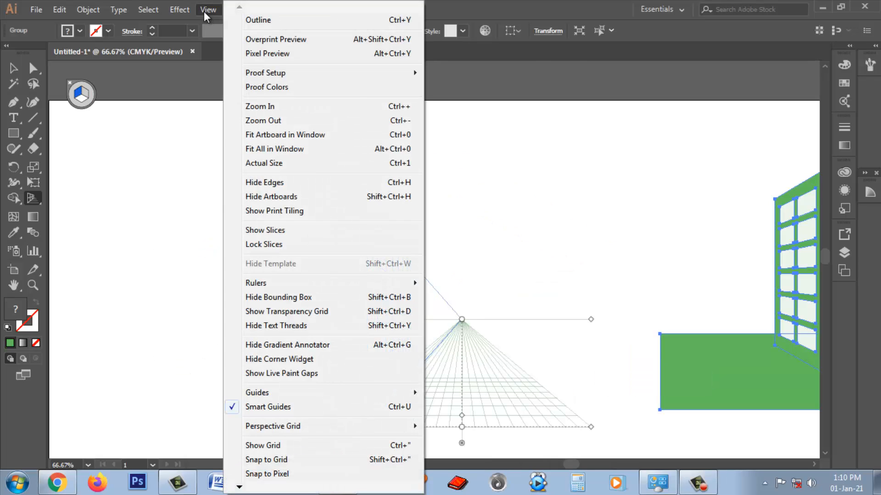
{"action": "mouse_move", "coordinate": [268, 427]}
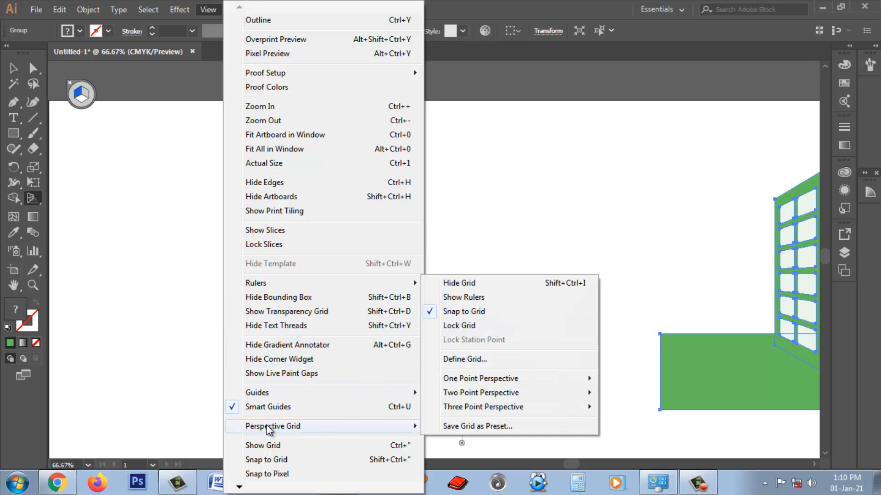
{"action": "mouse_move", "coordinate": [464, 407]}
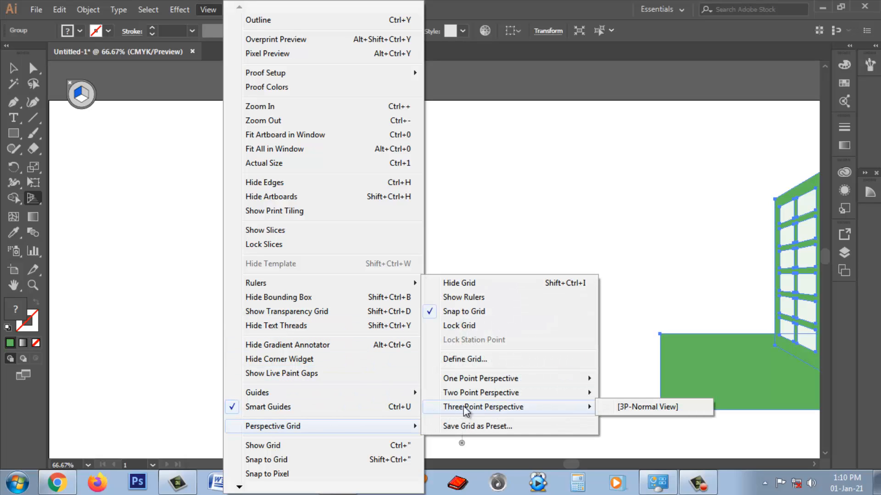
{"action": "left_click", "coordinate": [626, 406]}
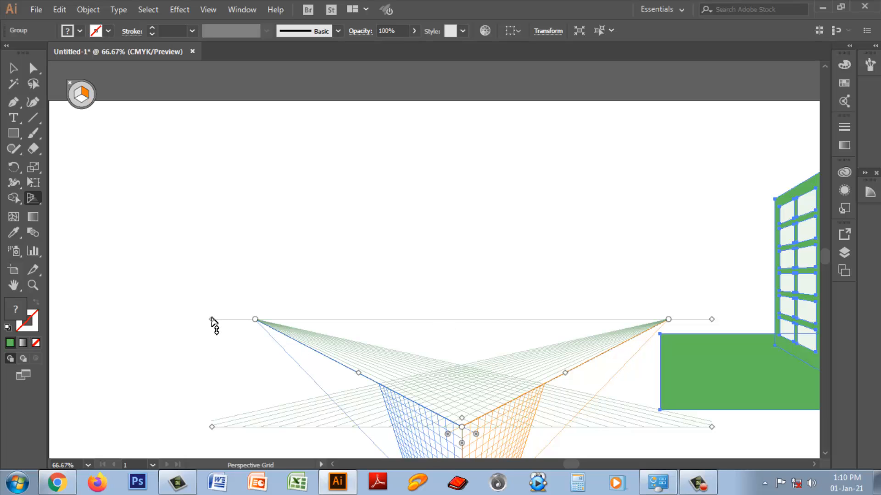
Step: Lower the three-point grid's horizon line slightly and move the whole grid up and left on the artboard
{"action": "mouse_move", "coordinate": [213, 320]}
{"action": "left_mouse_down"}
{"action": "mouse_move", "coordinate": [210, 295]}
{"action": "mouse_move", "coordinate": [209, 325]}
{"action": "left_mouse_up"}
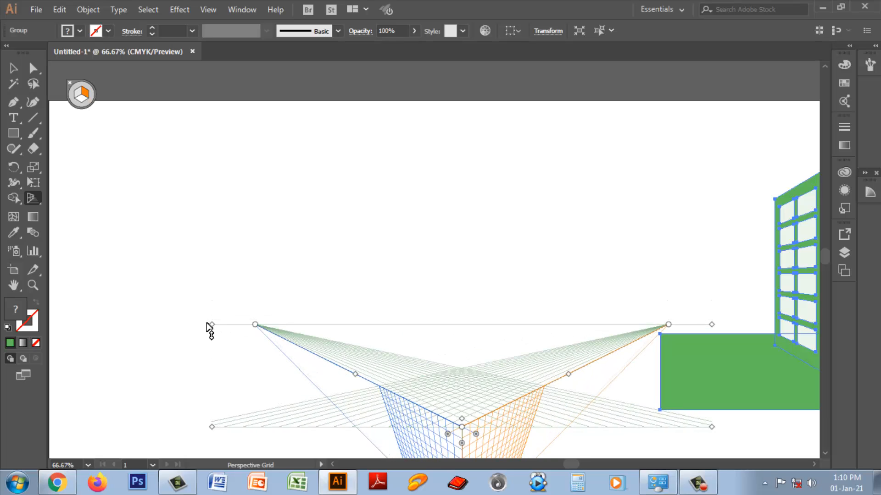
{"action": "key", "text": "ctrl+minus"}
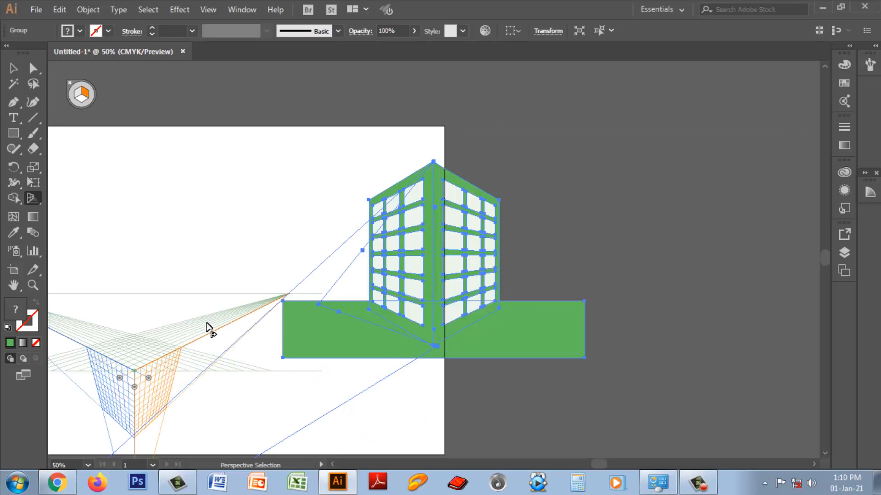
{"action": "key", "text": "ctrl+minus"}
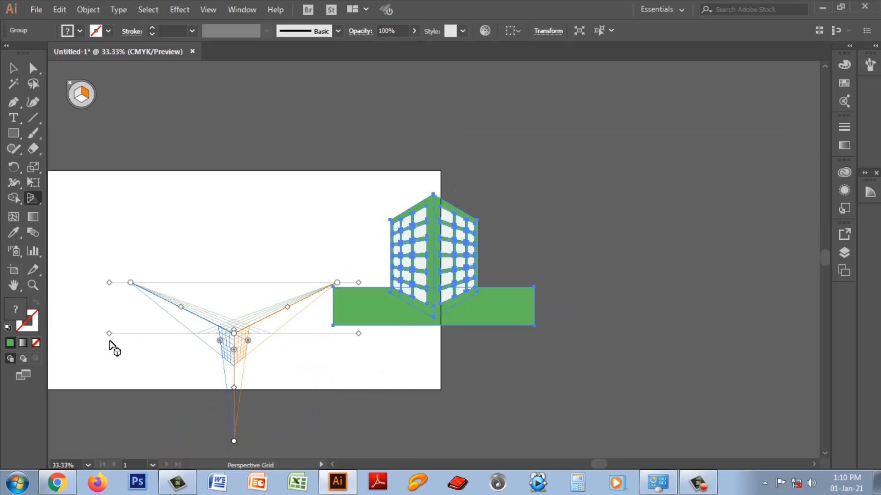
{"action": "left_click_drag", "start_coordinate": [109, 334], "coordinate": [85, 252]}
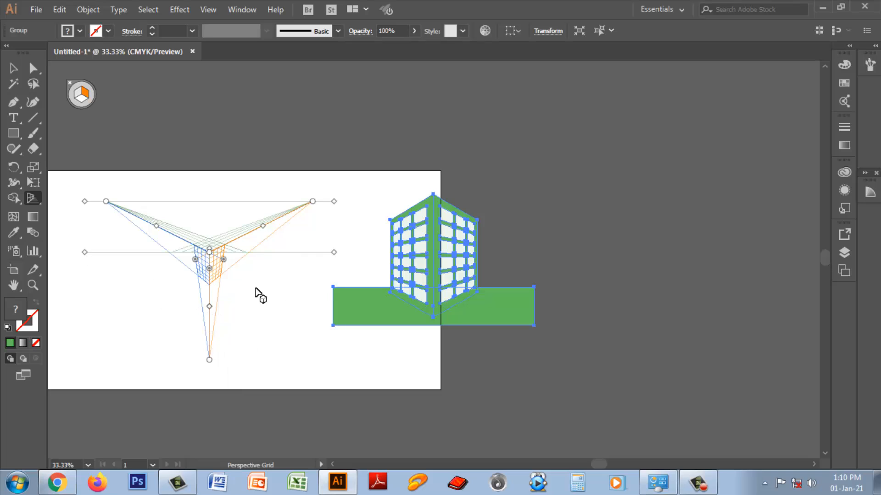
{"action": "key", "text": "ctrl+plus"}
{"action": "key", "text": "ctrl+plus"}
{"action": "key", "text": "ctrl+plus"}
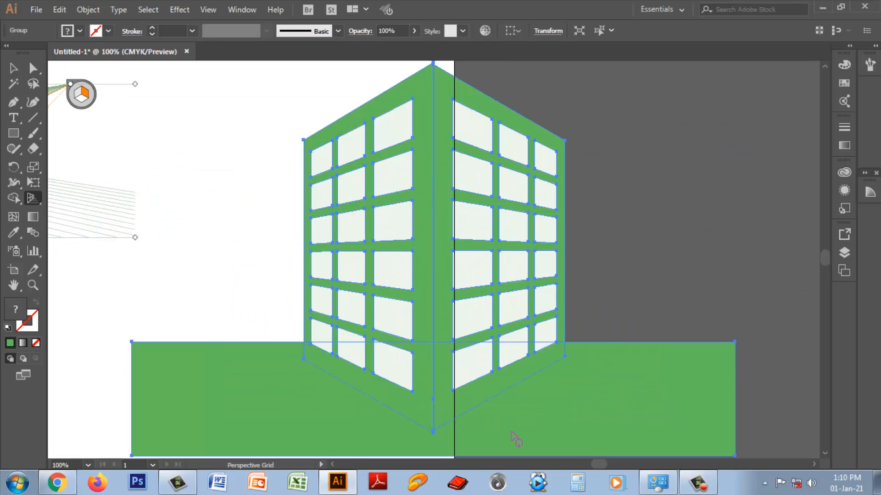
{"action": "left_click_drag", "start_coordinate": [596, 462], "coordinate": [571, 463]}
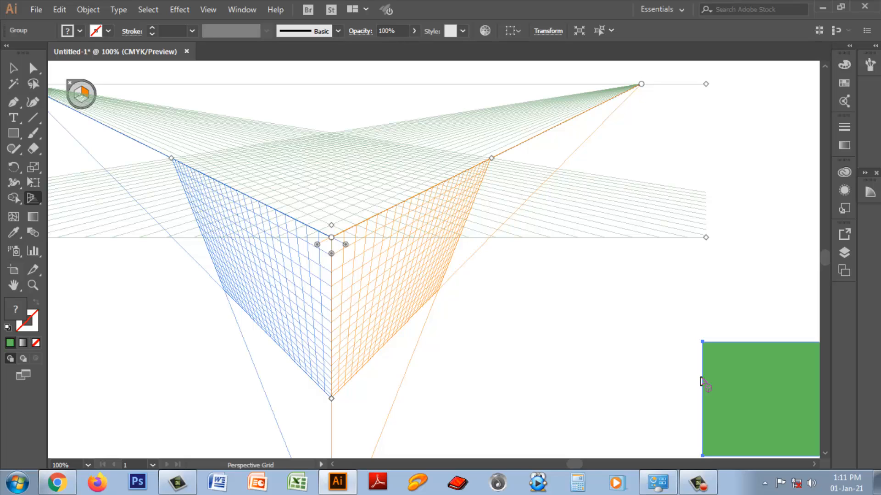
{"action": "left_click", "coordinate": [698, 483]}
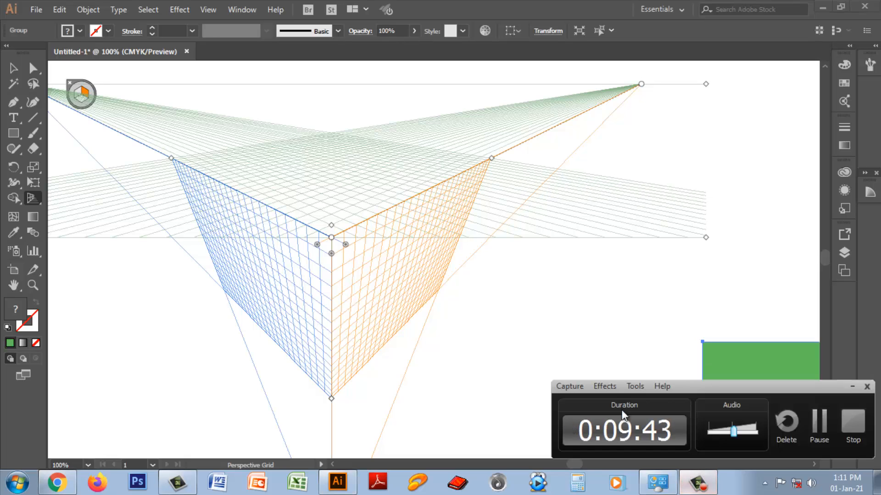
{"action": "left_click", "coordinate": [852, 422]}
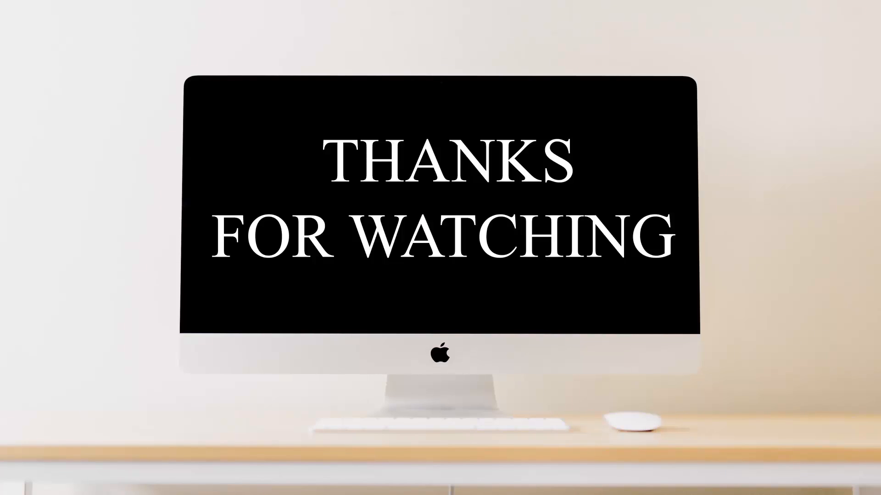